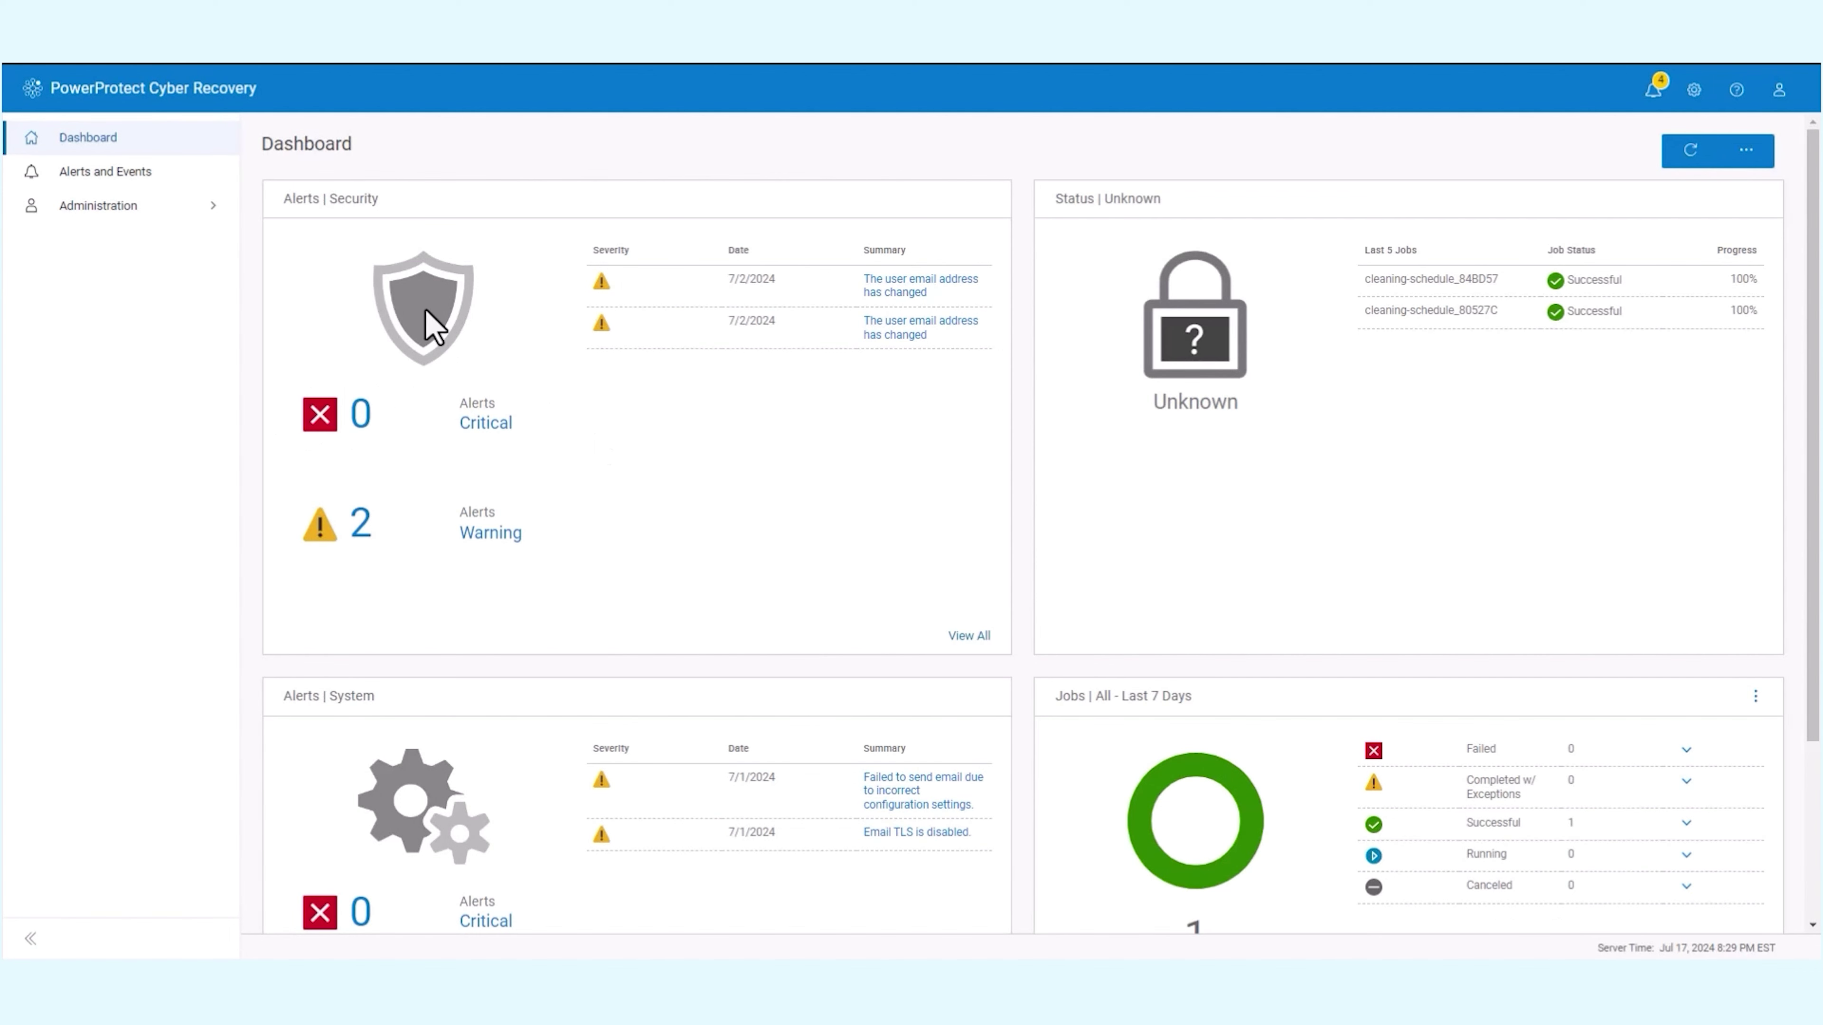
In Alerts and Events, review the email-changed alert and the 'Email TLS is disabled' alert
click(189, 181)
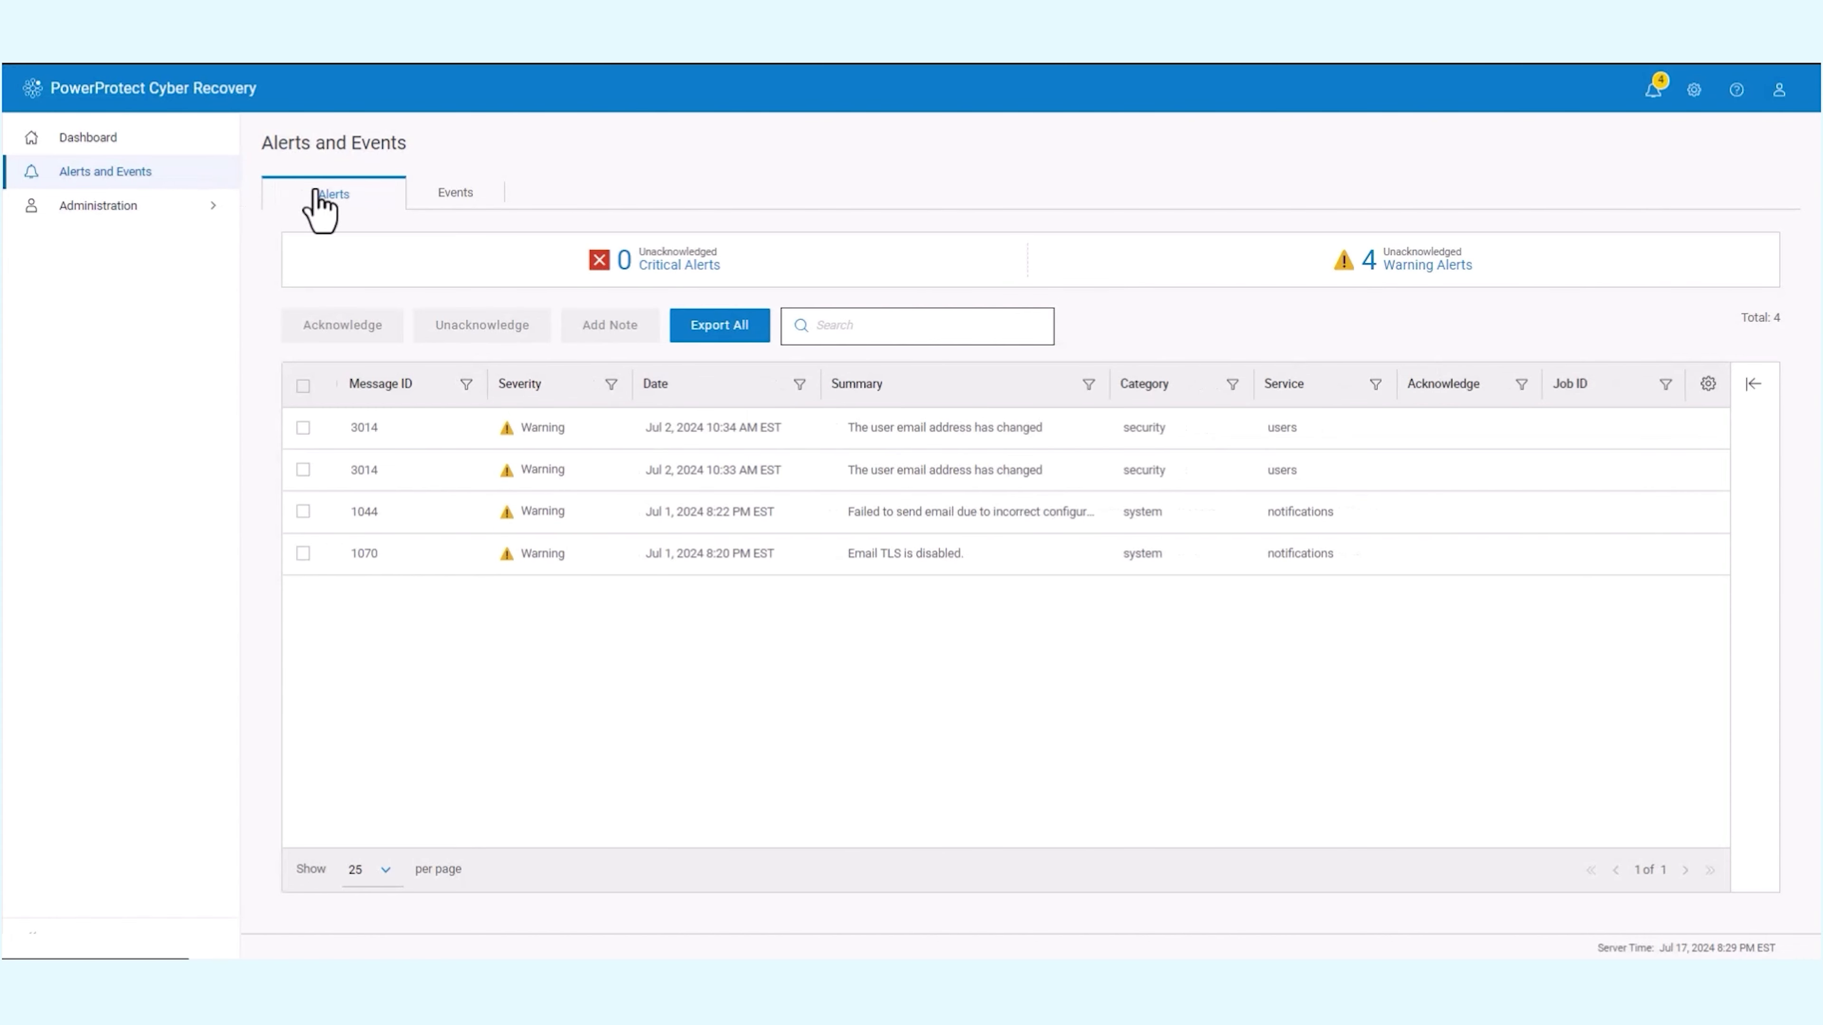
click(1139, 471)
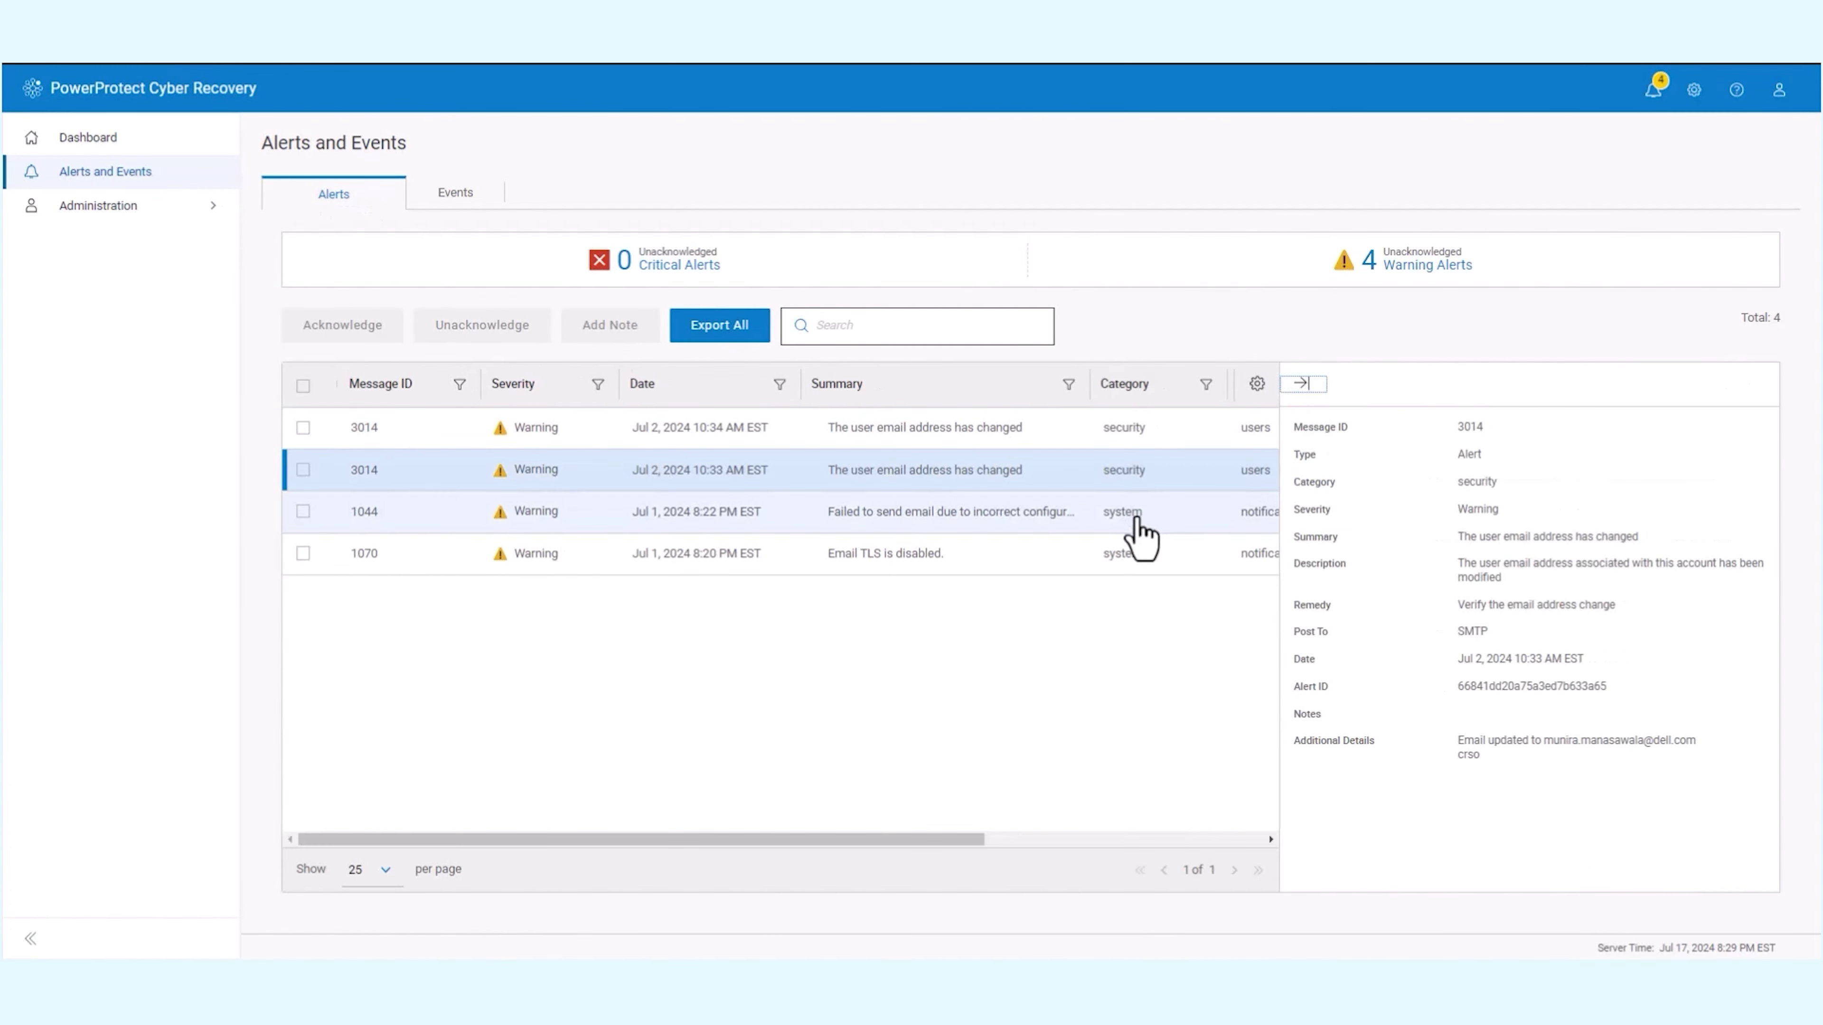
click(1136, 553)
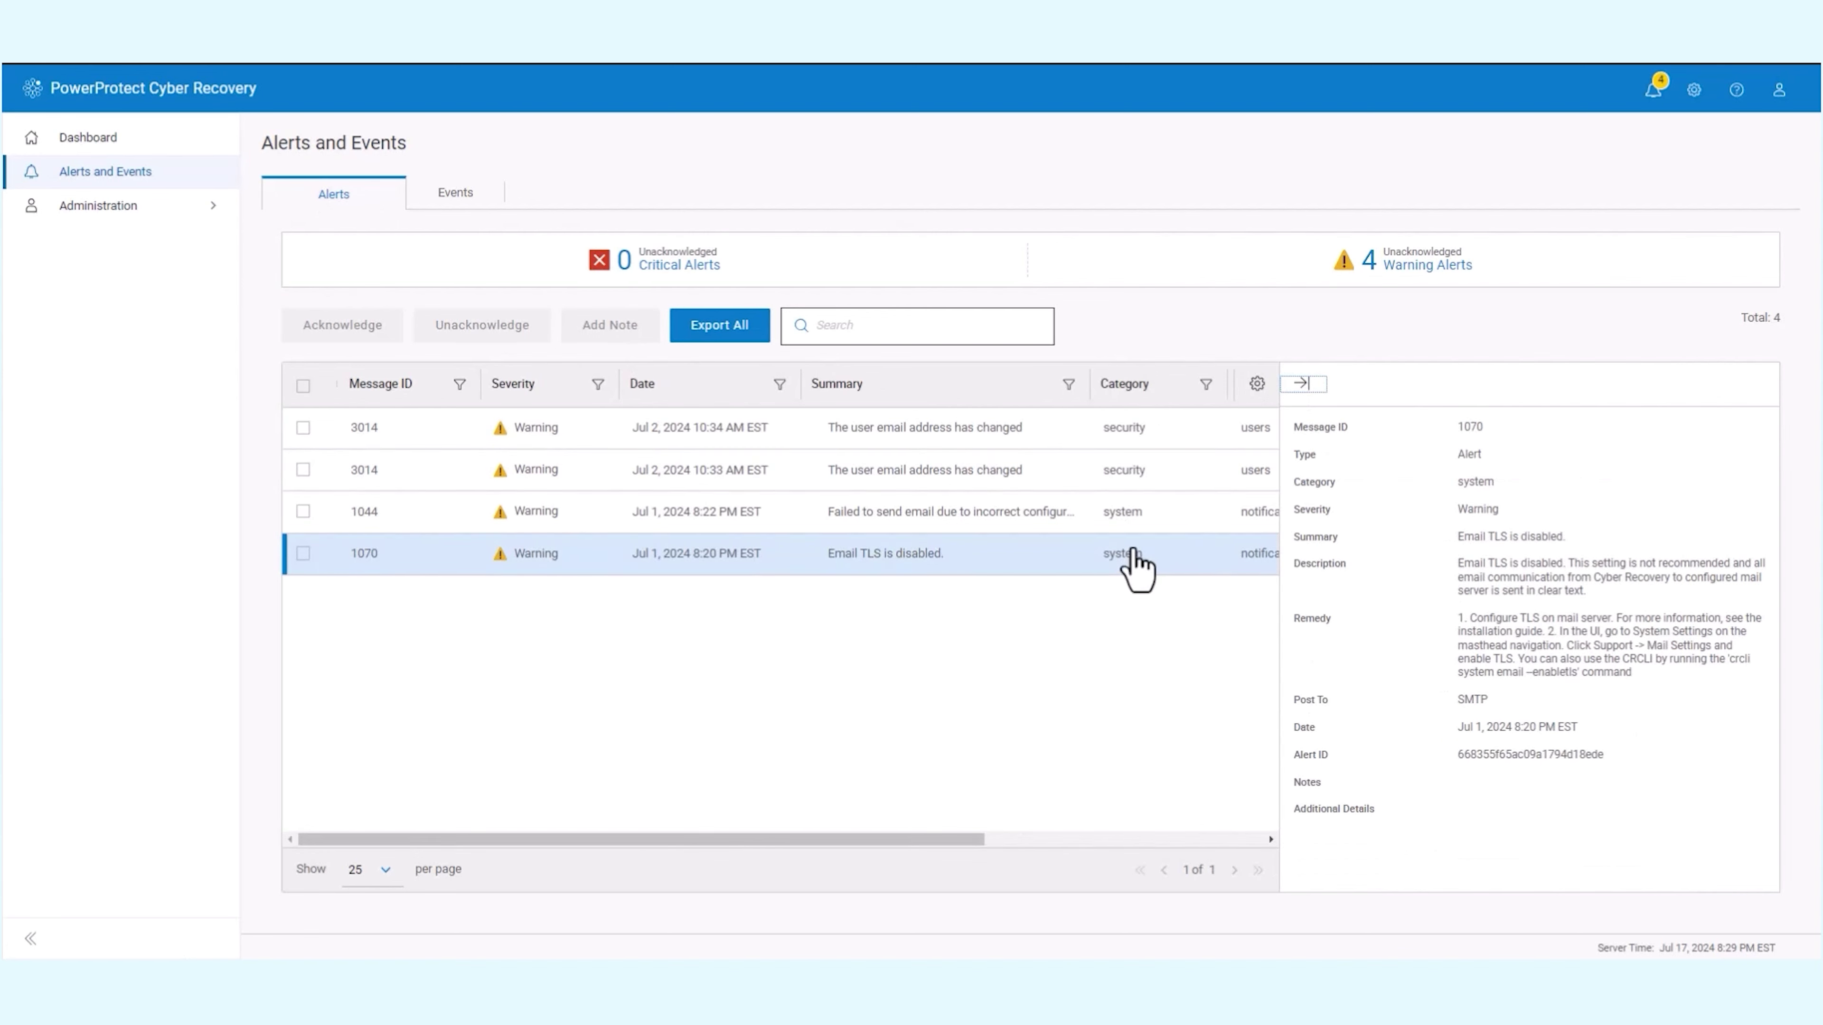
On the Events list, inspect the latest login event and email configuration test event 5018
click(470, 194)
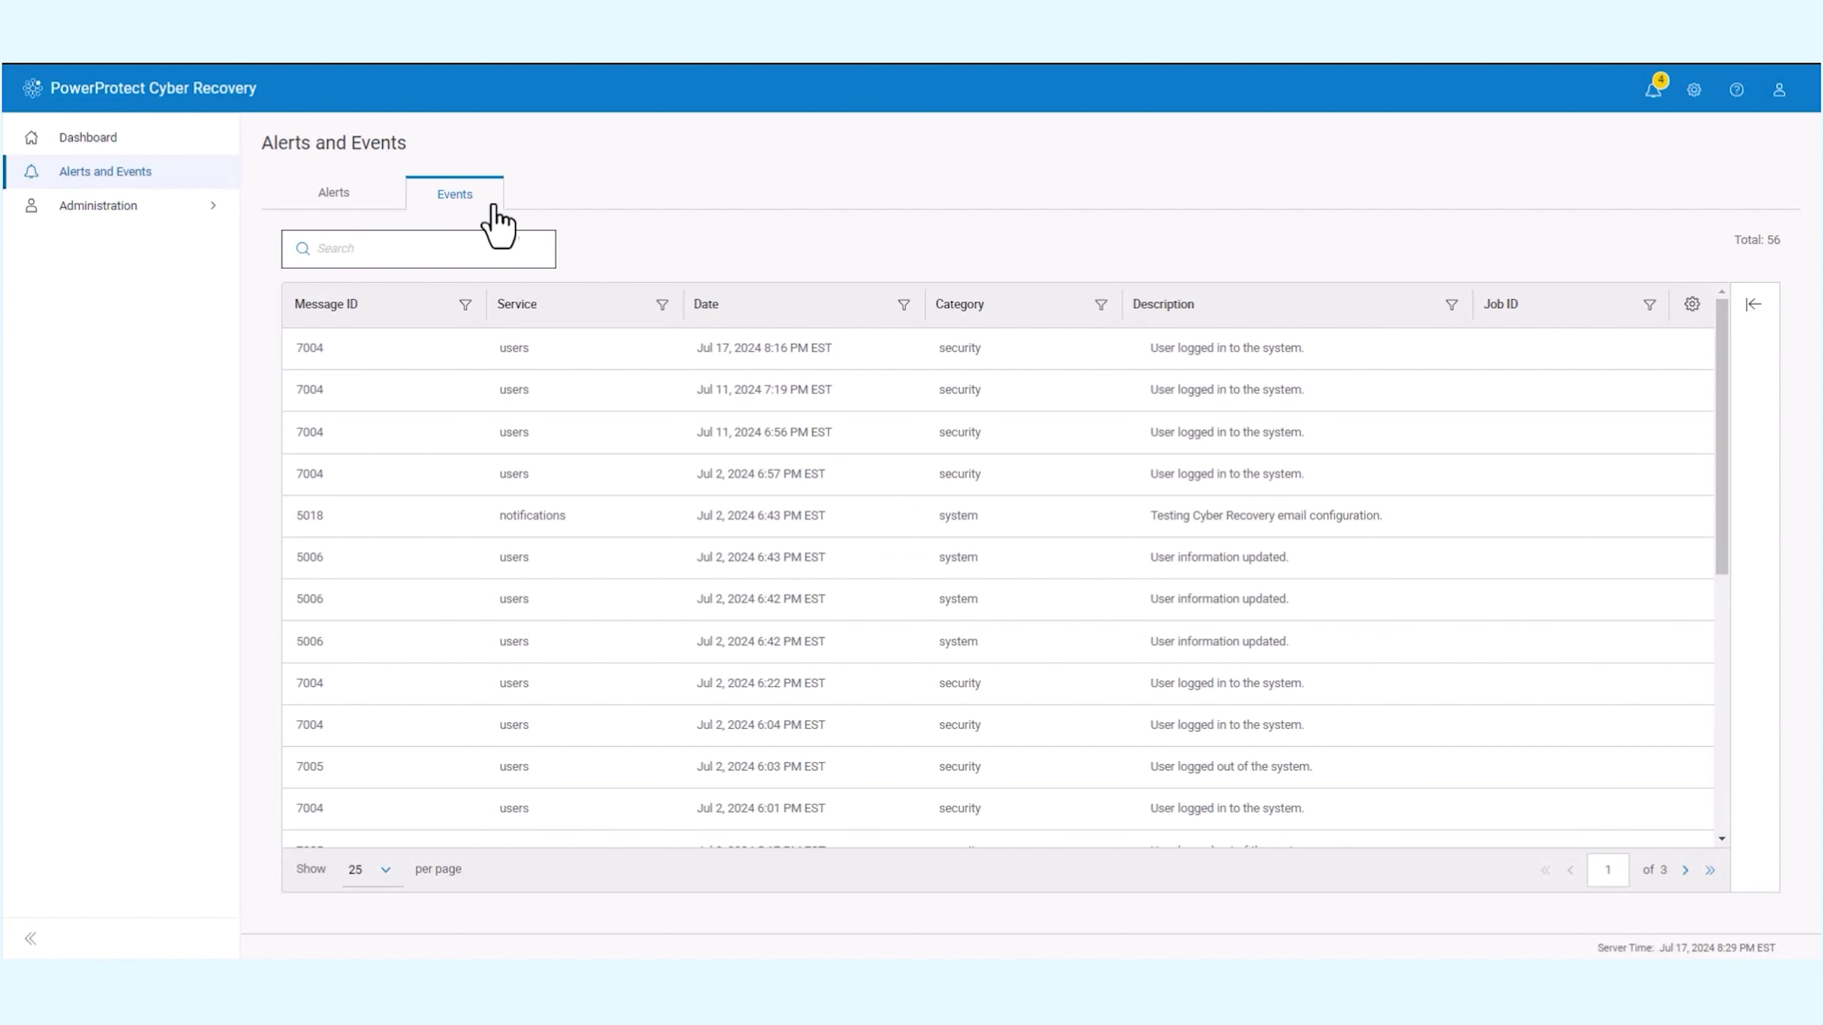
click(1080, 356)
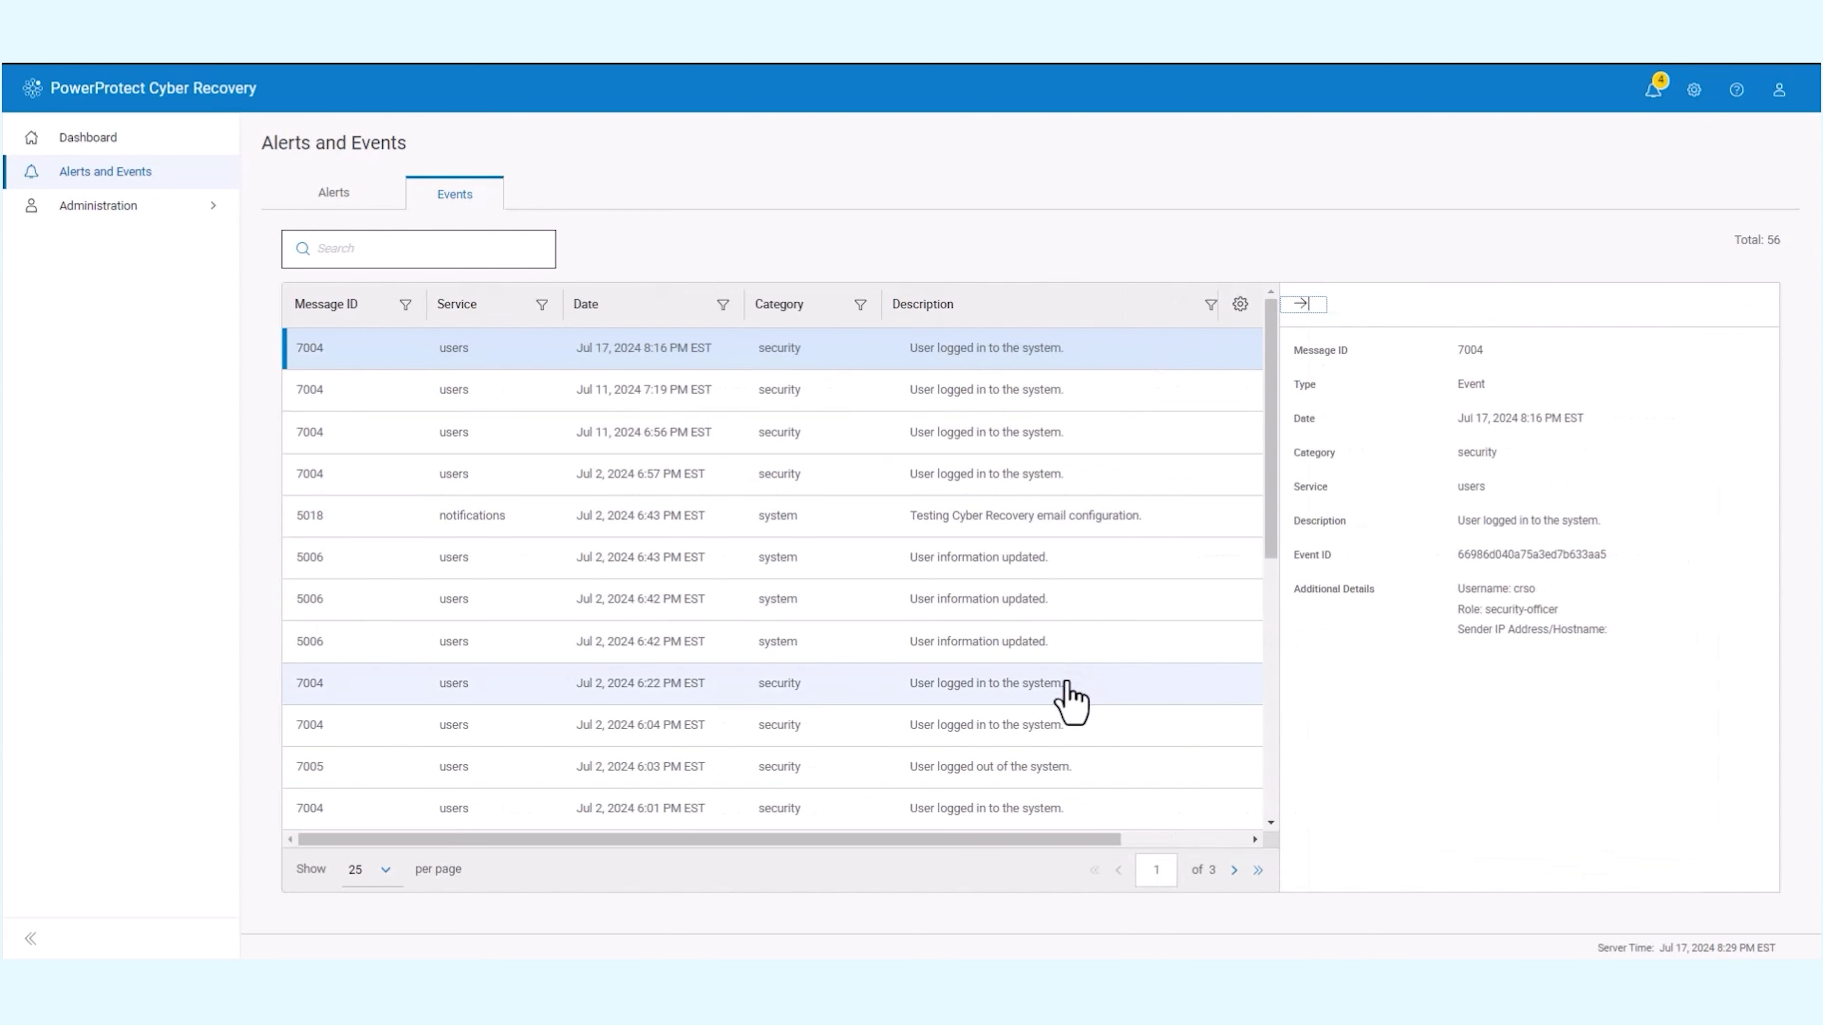
click(1067, 517)
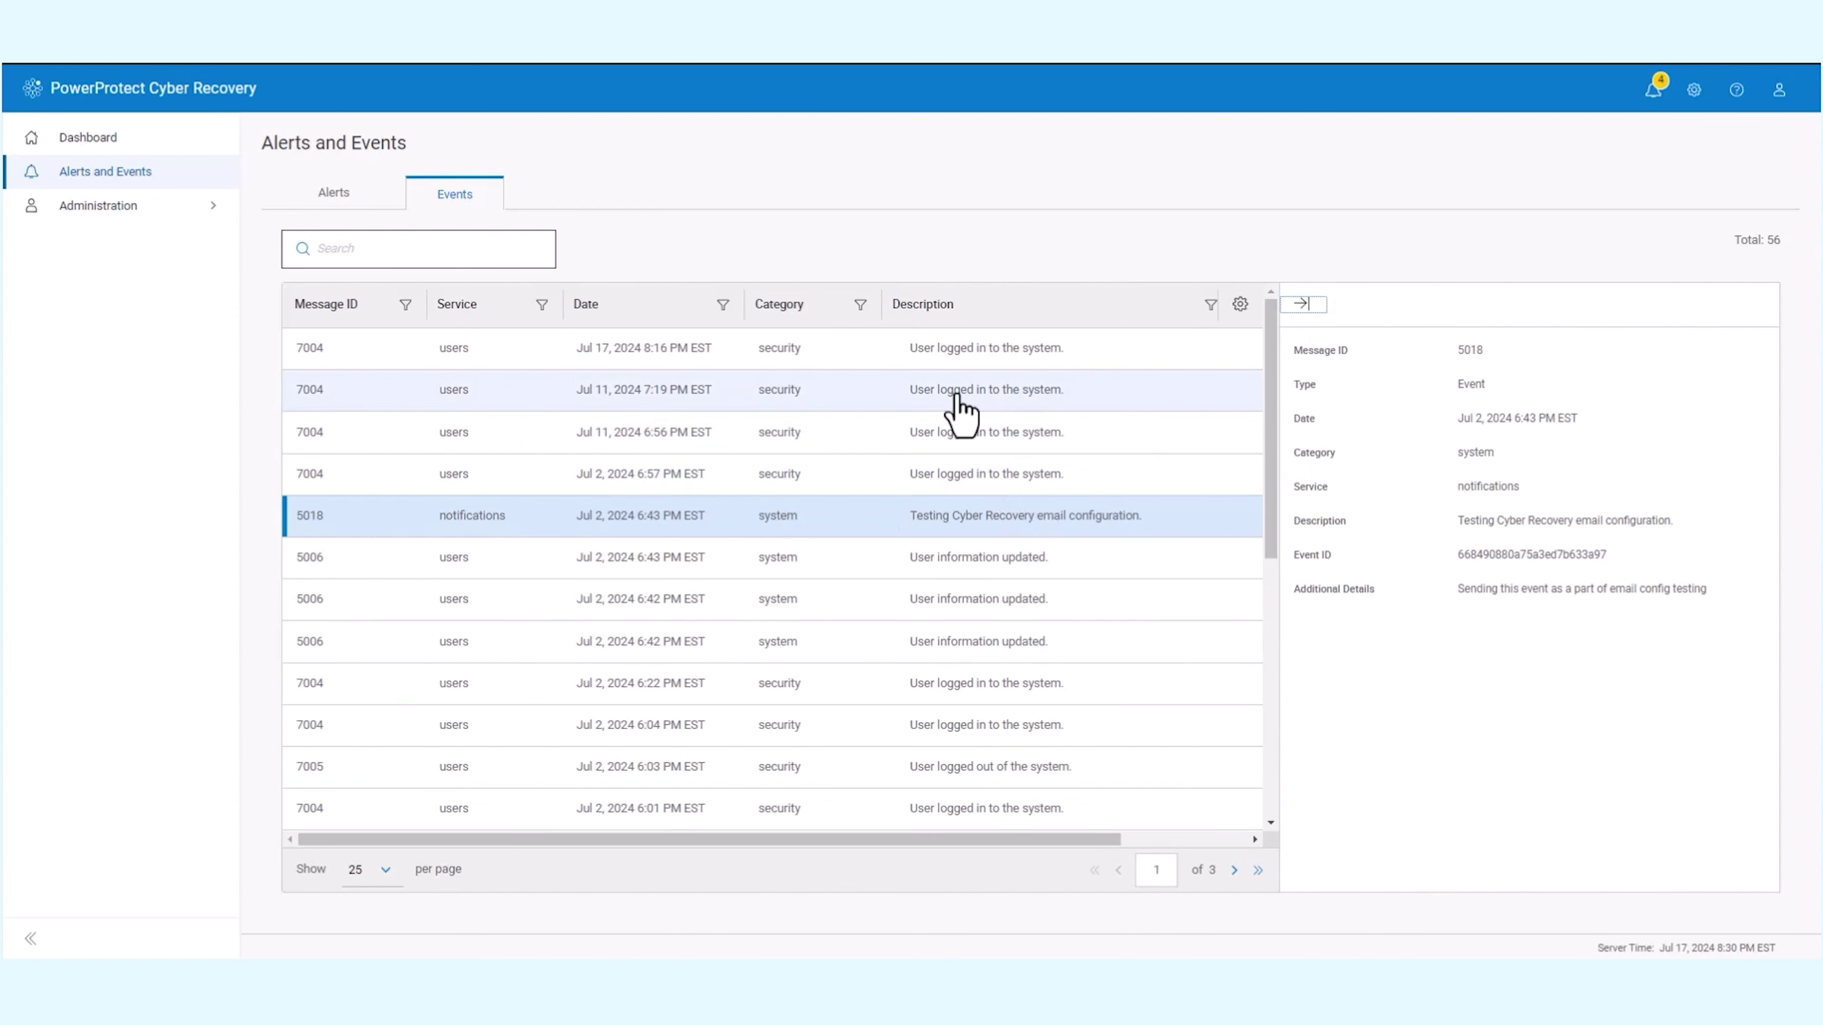
Acknowledge alert 3014 without adding a note, then check the unacknowledged alerts summary
click(341, 204)
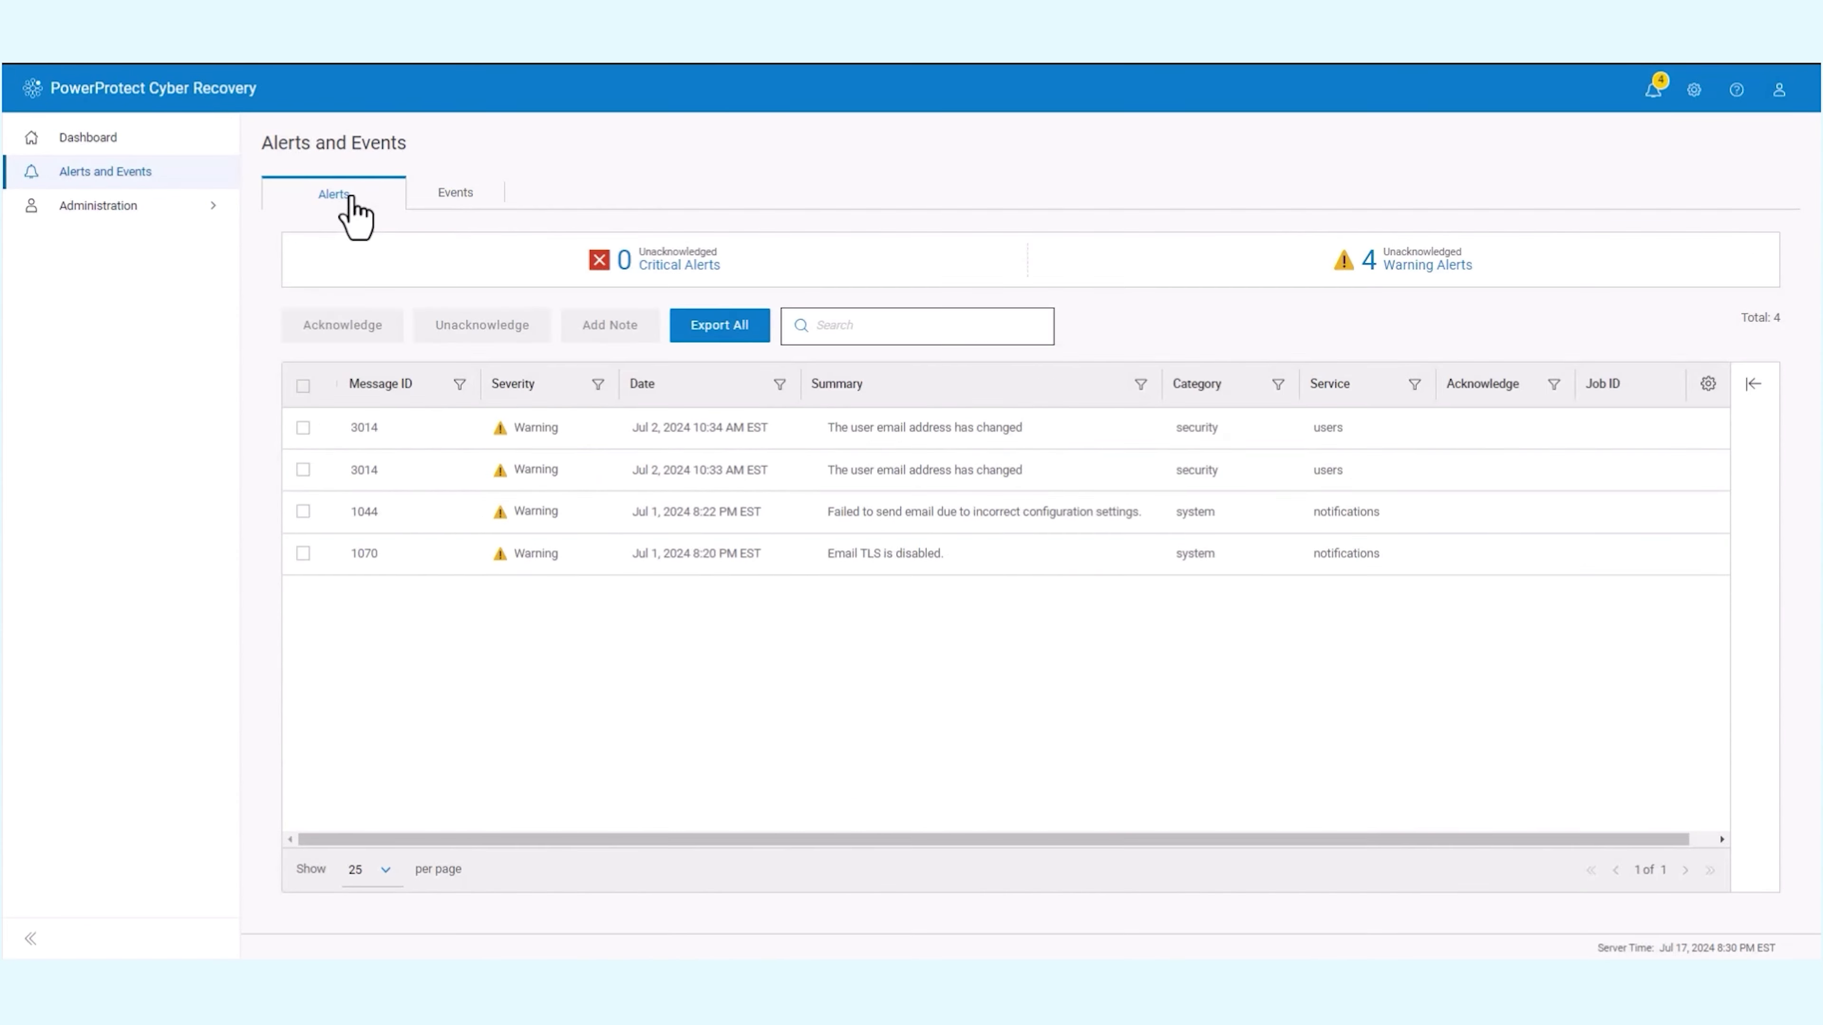
click(322, 440)
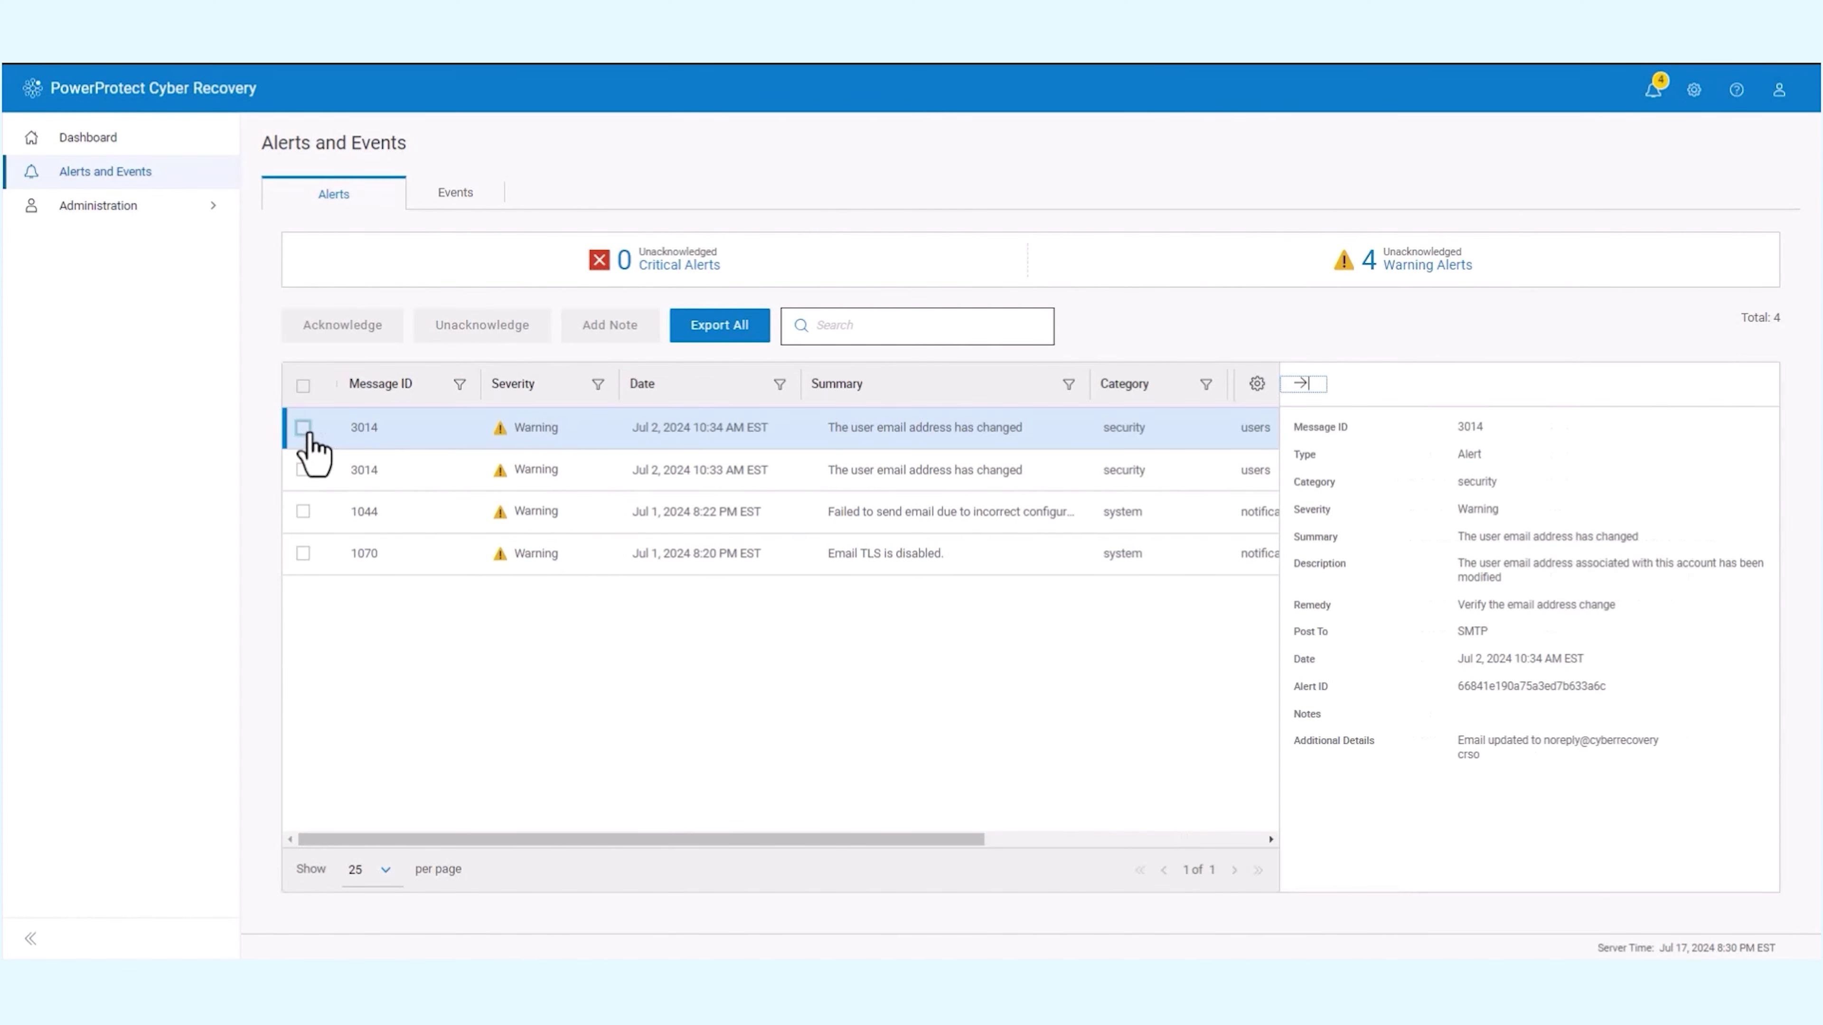
click(303, 428)
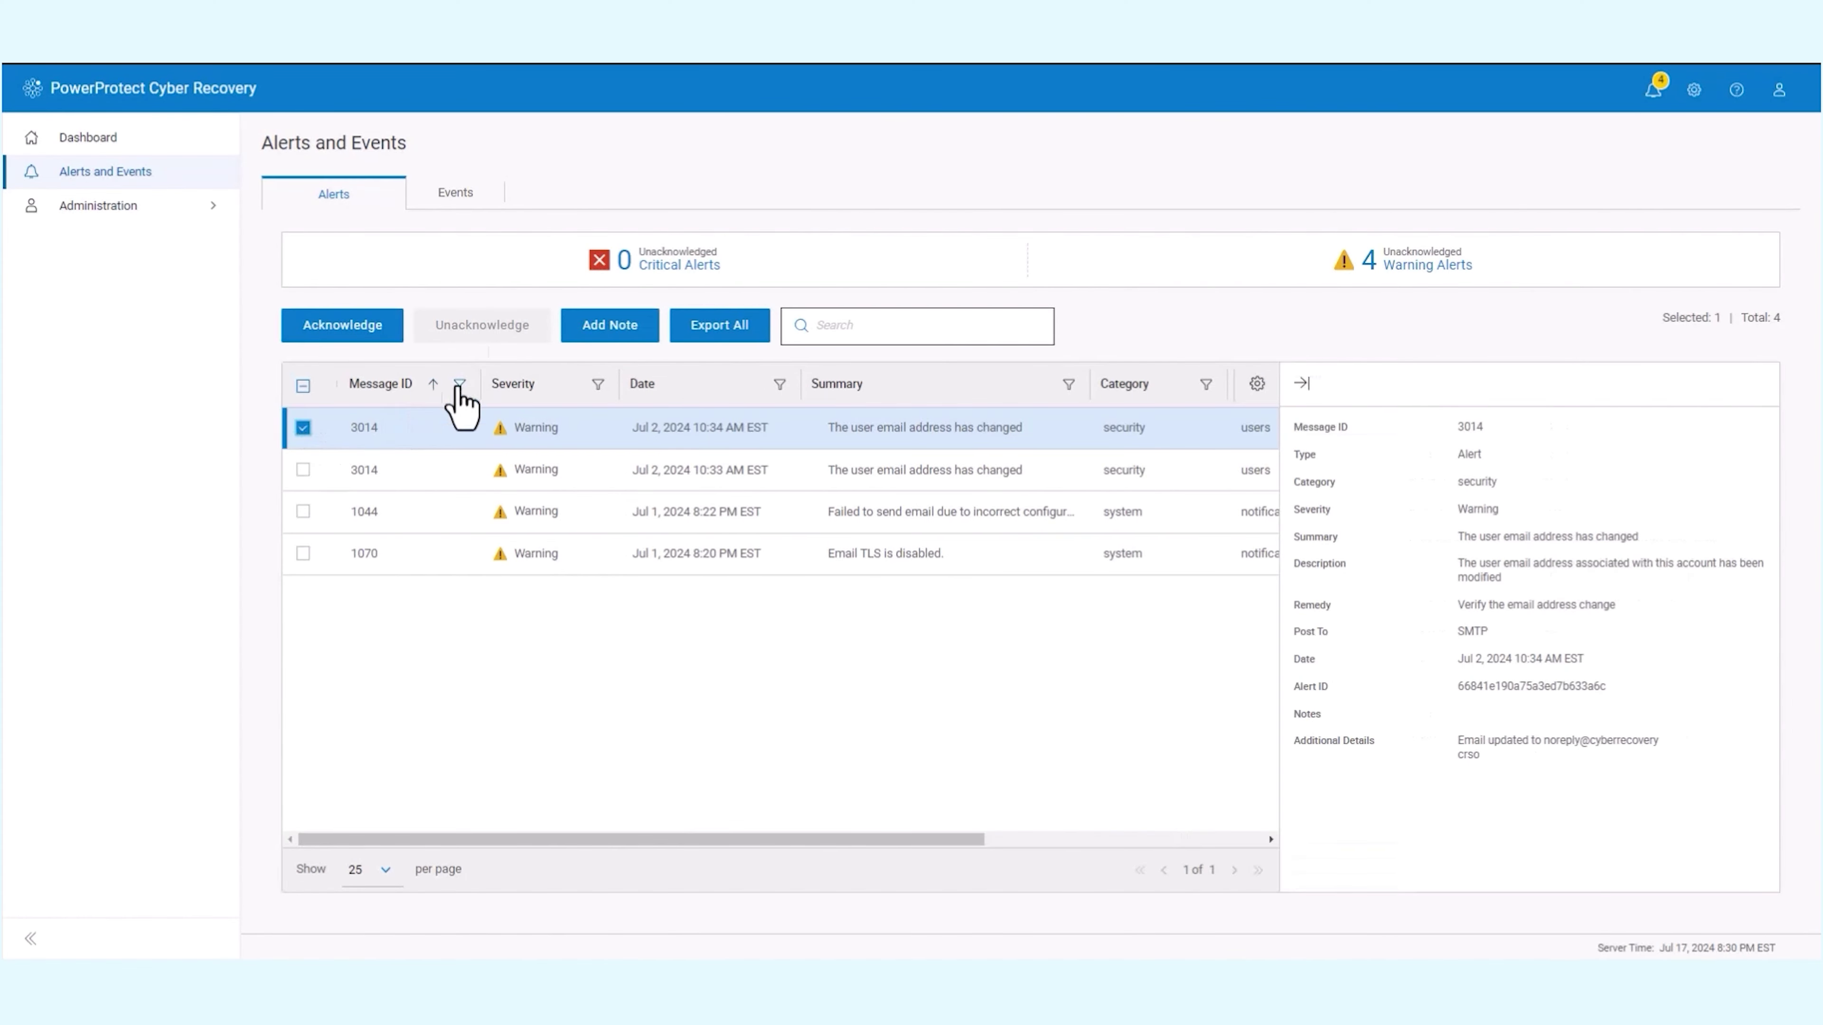
click(610, 325)
click(1129, 409)
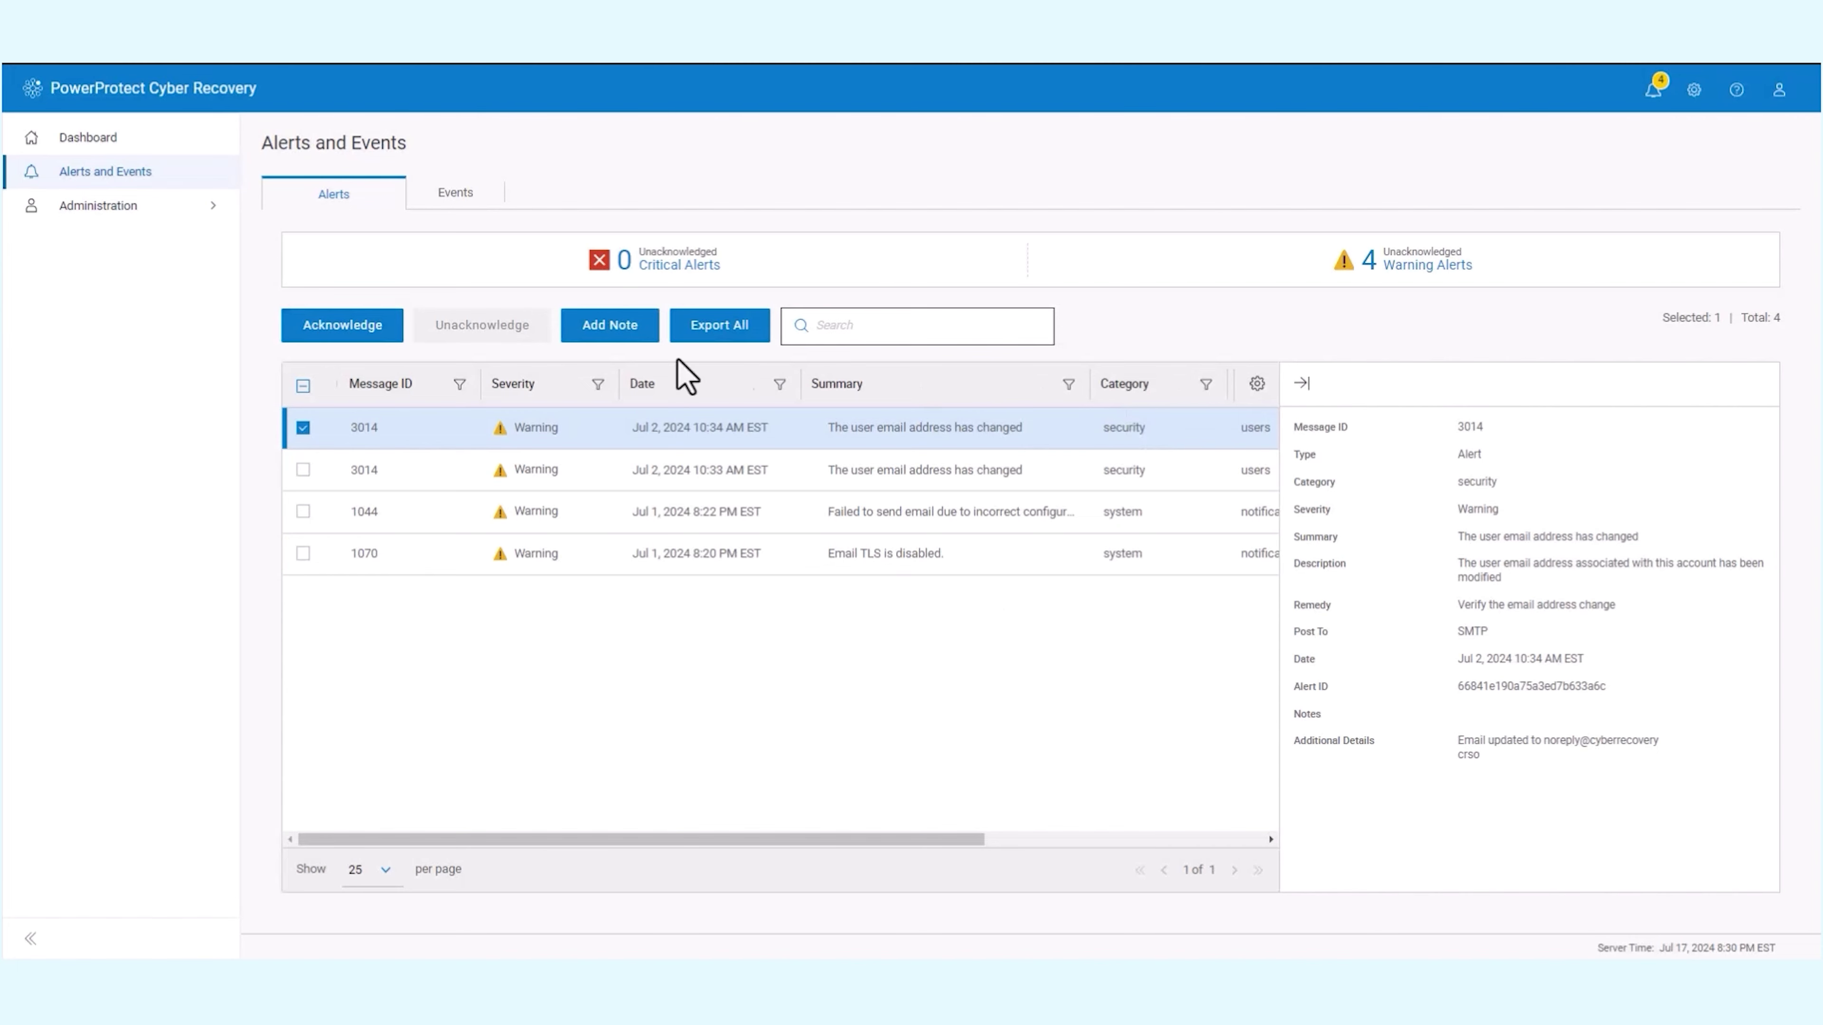
click(377, 334)
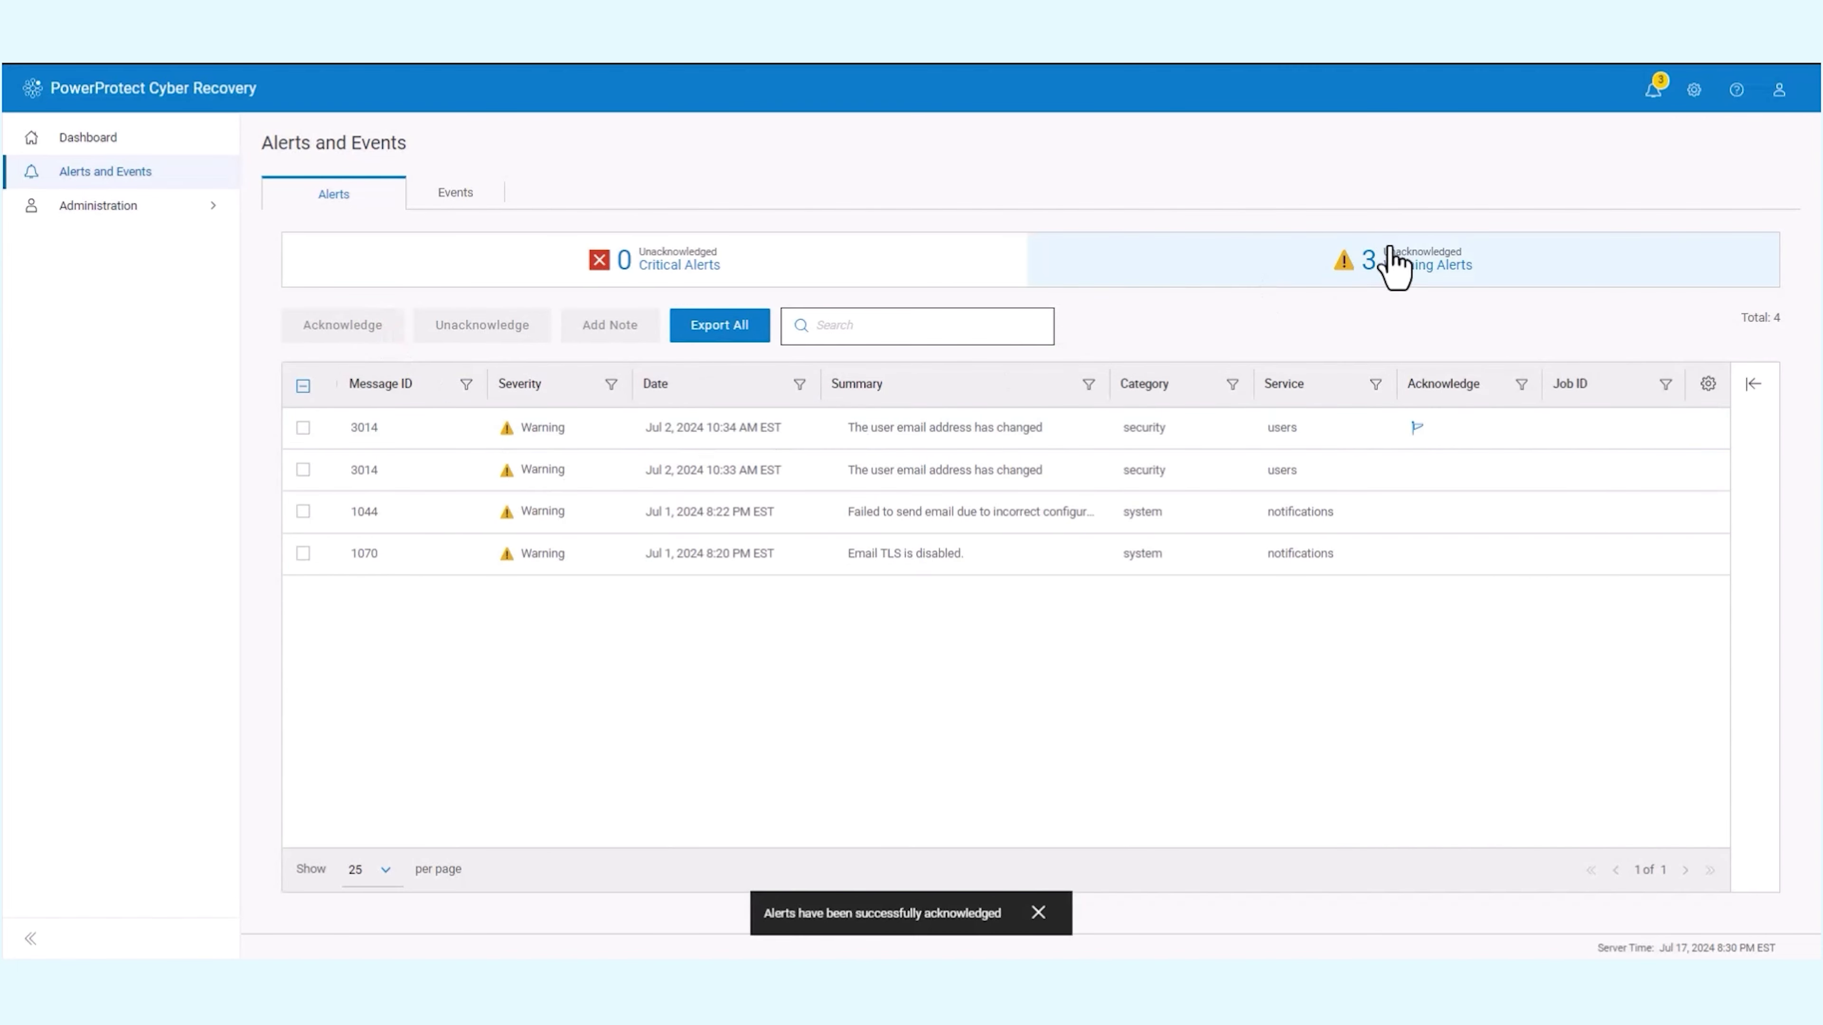
click(1653, 89)
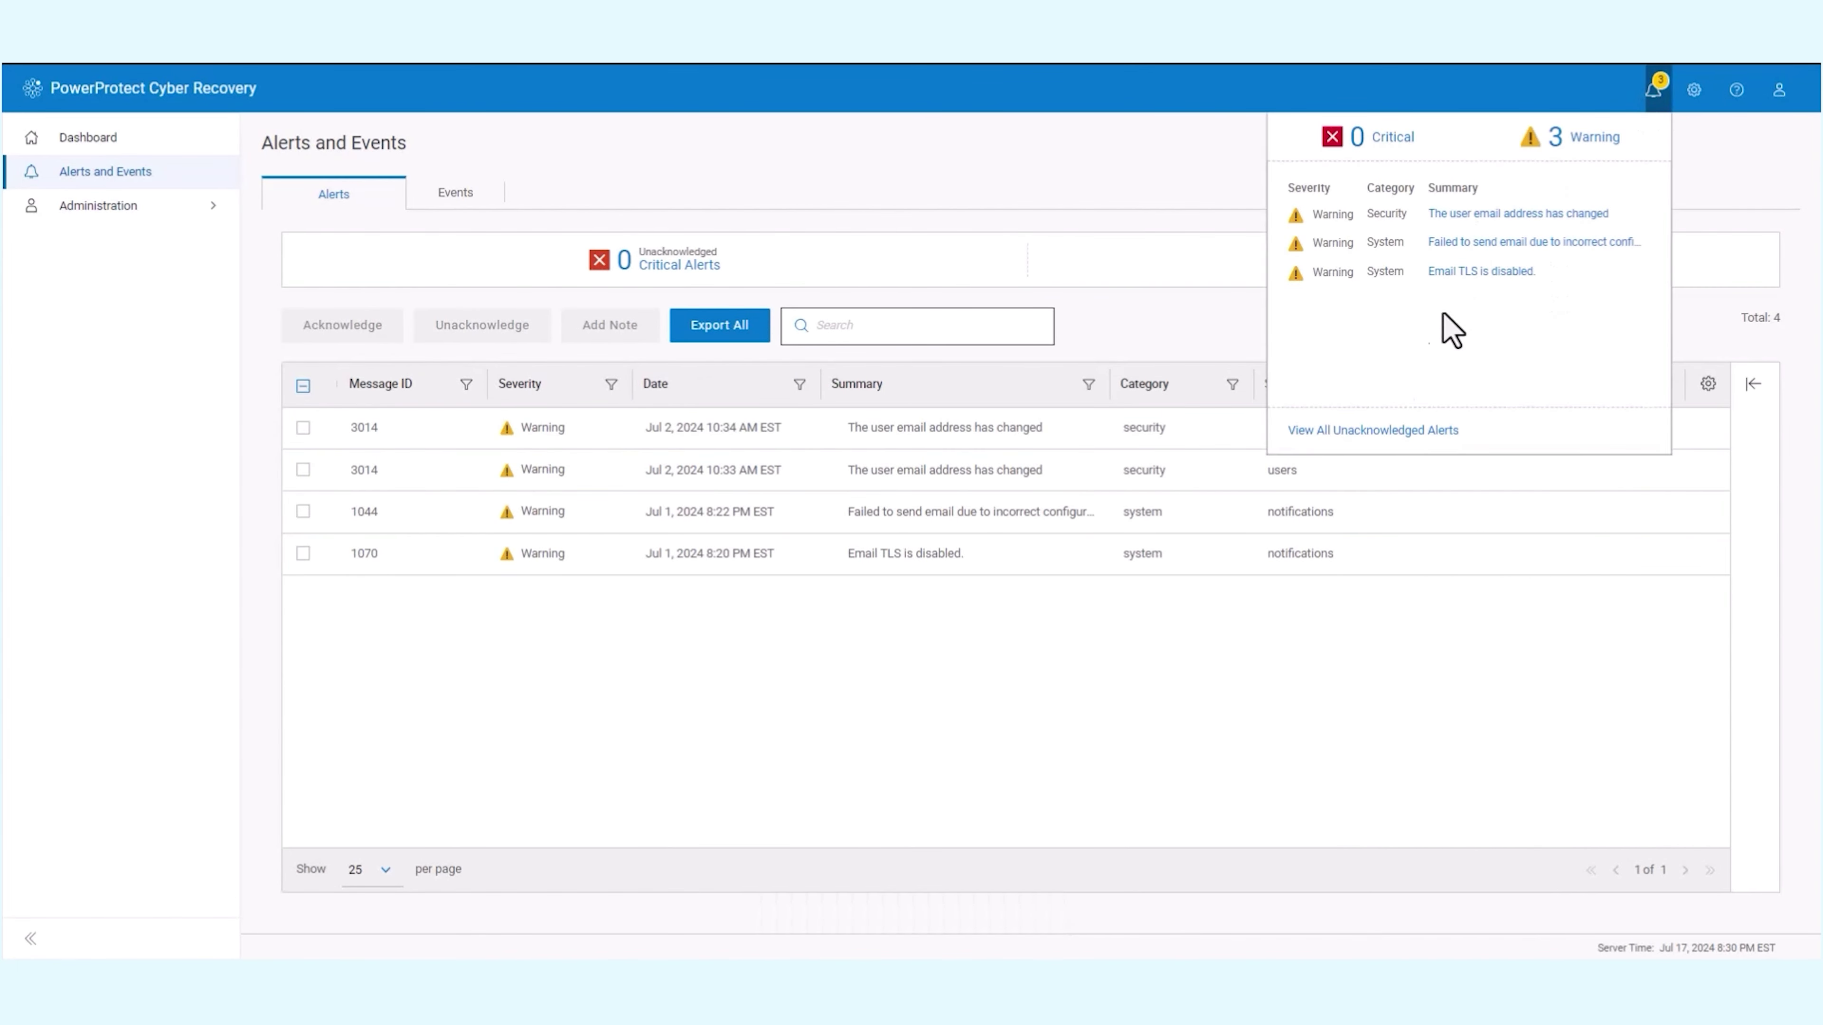
Unacknowledge alert 3014 and read the remedy for failed-email alert 1044
click(303, 429)
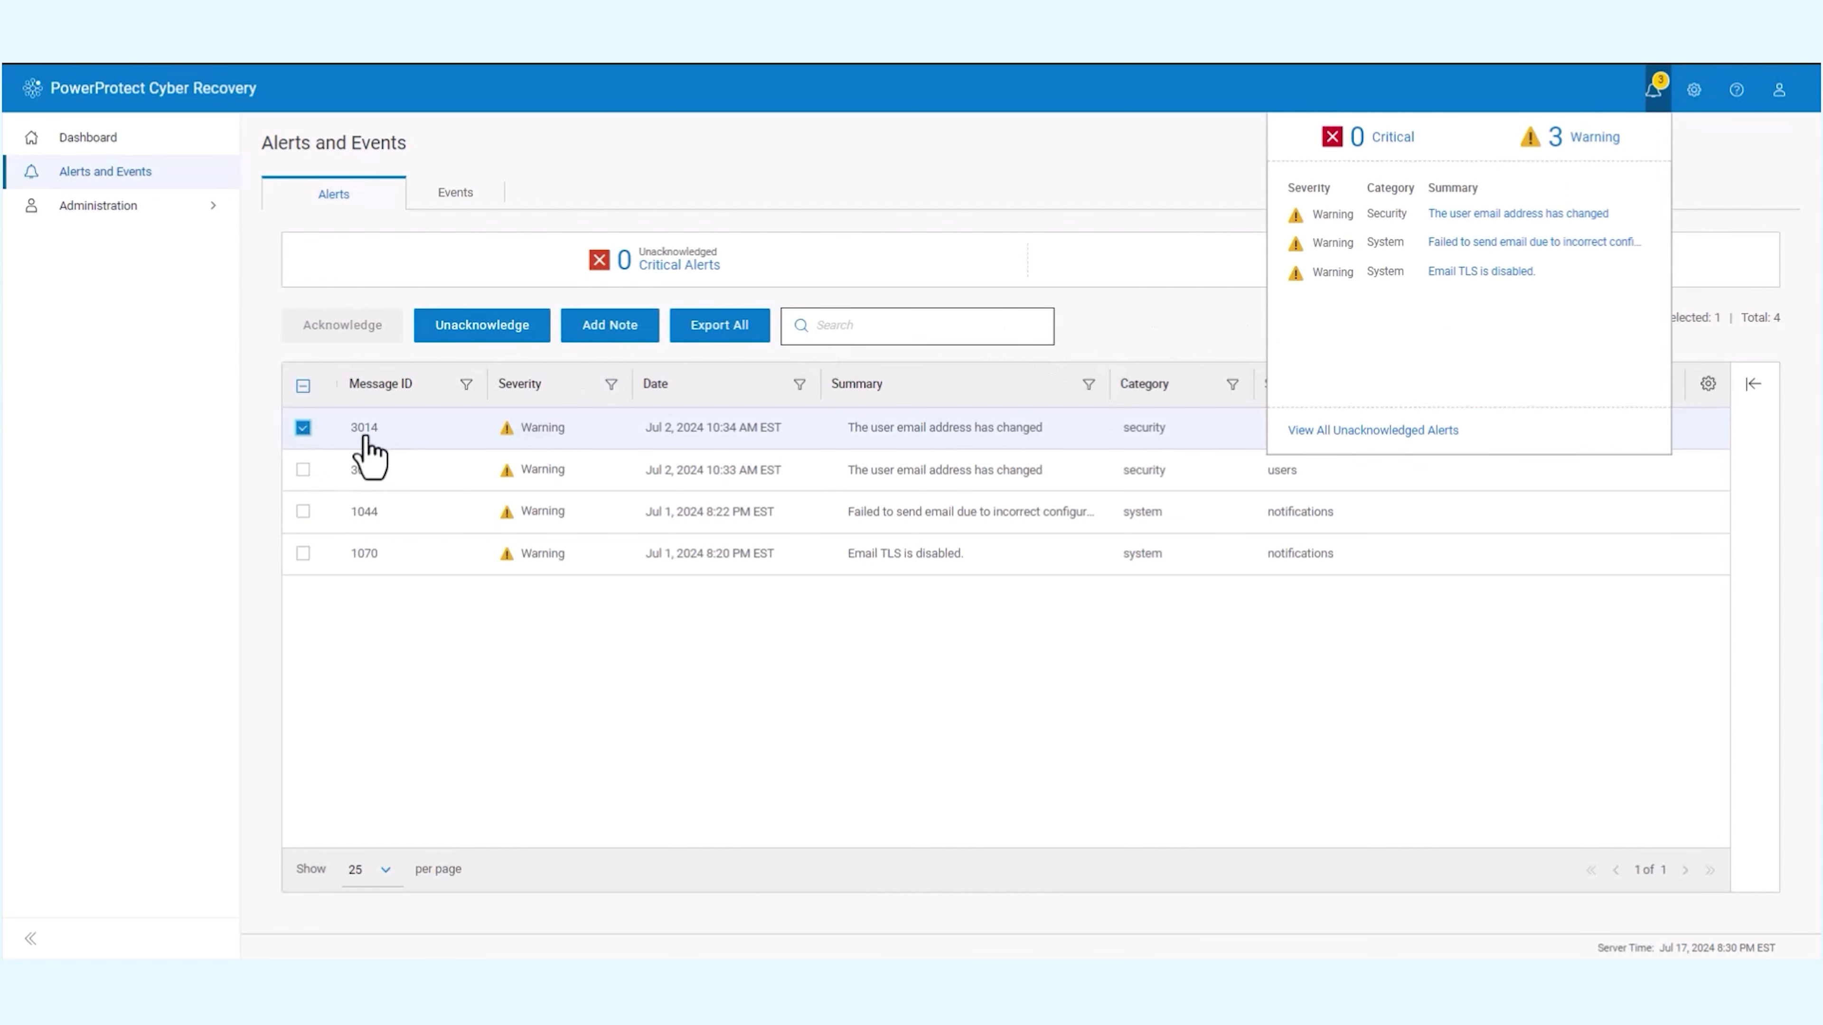
click(497, 333)
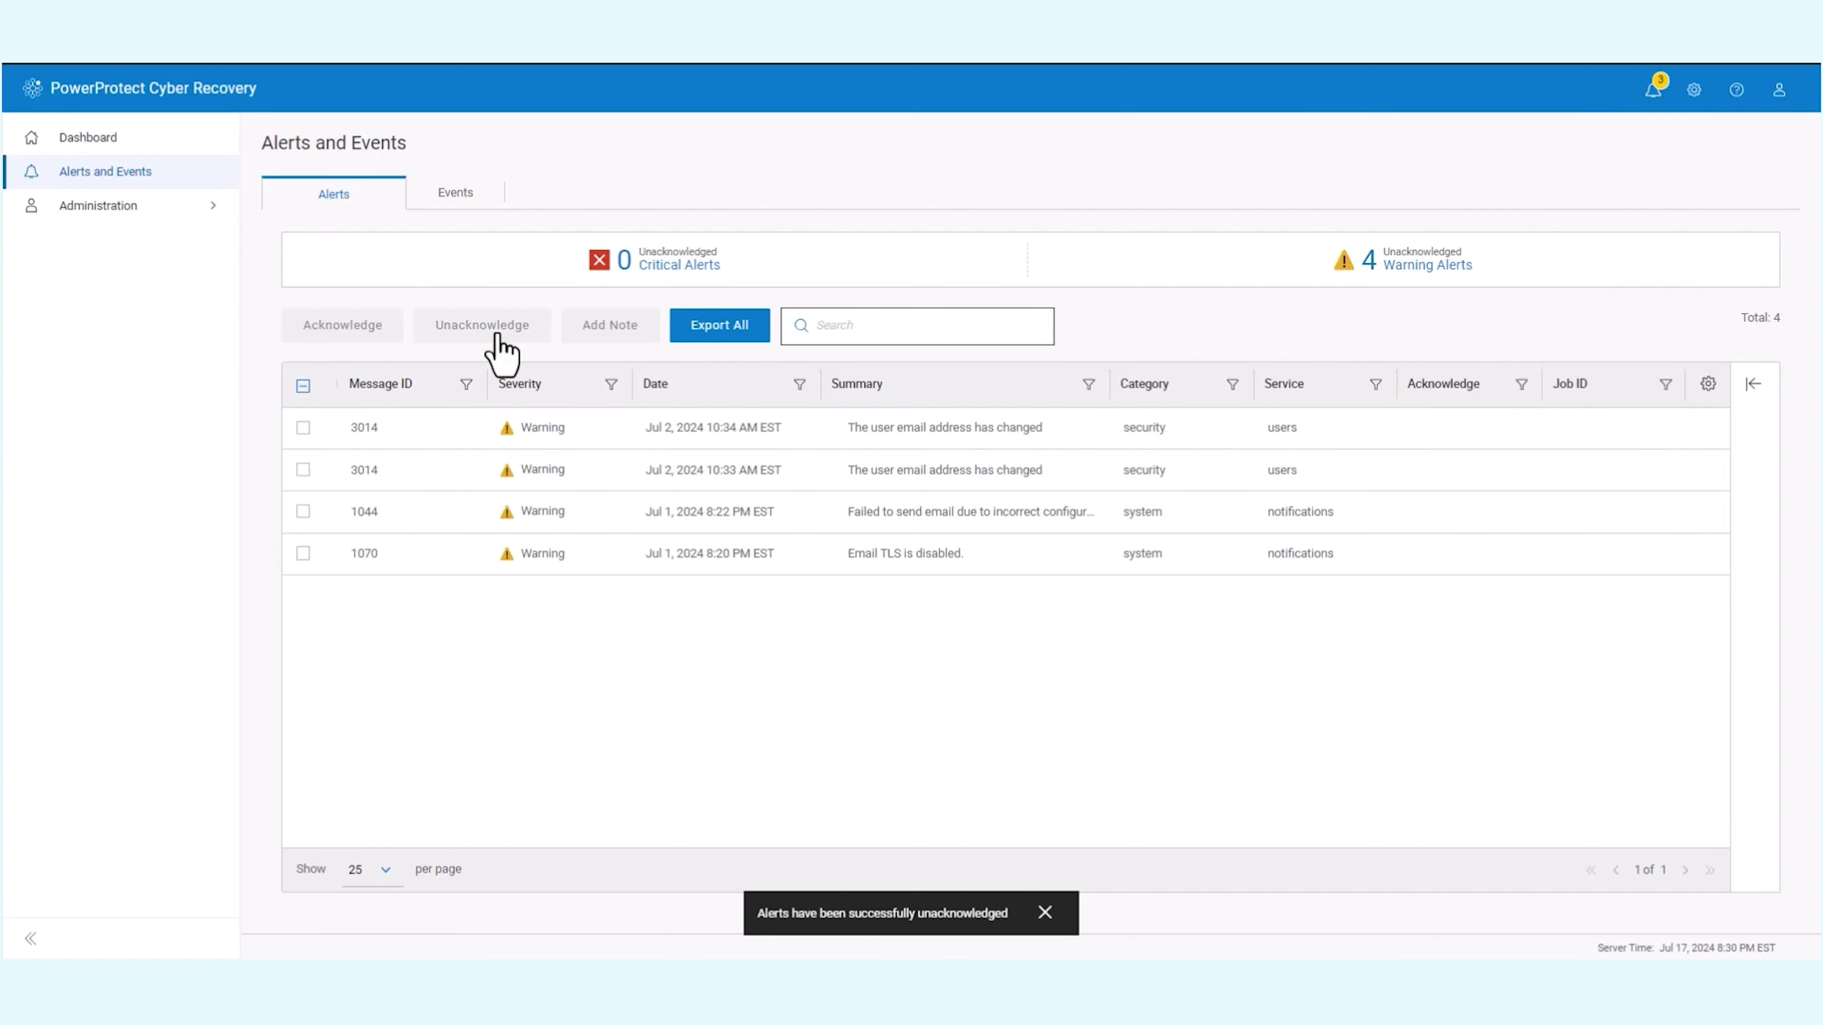
click(921, 514)
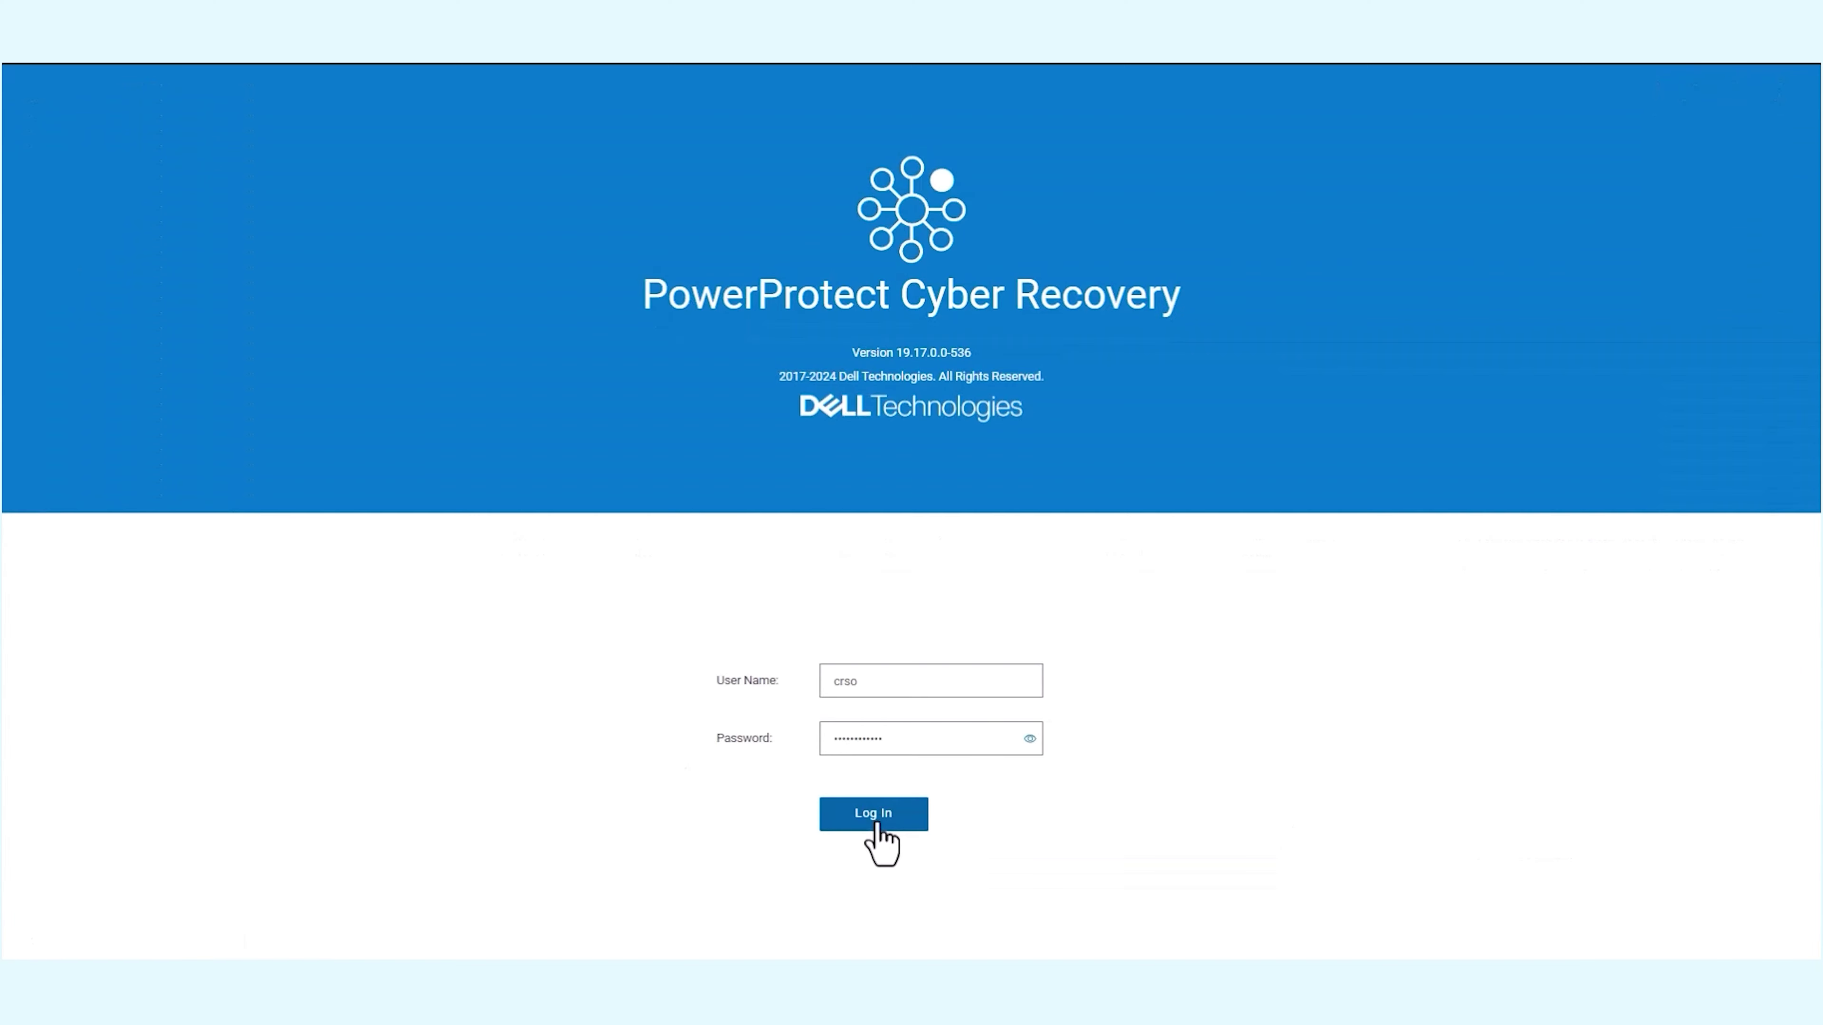
Sign in and open Support's Mail Settings, starting on the Mail / Relay Server field
click(877, 823)
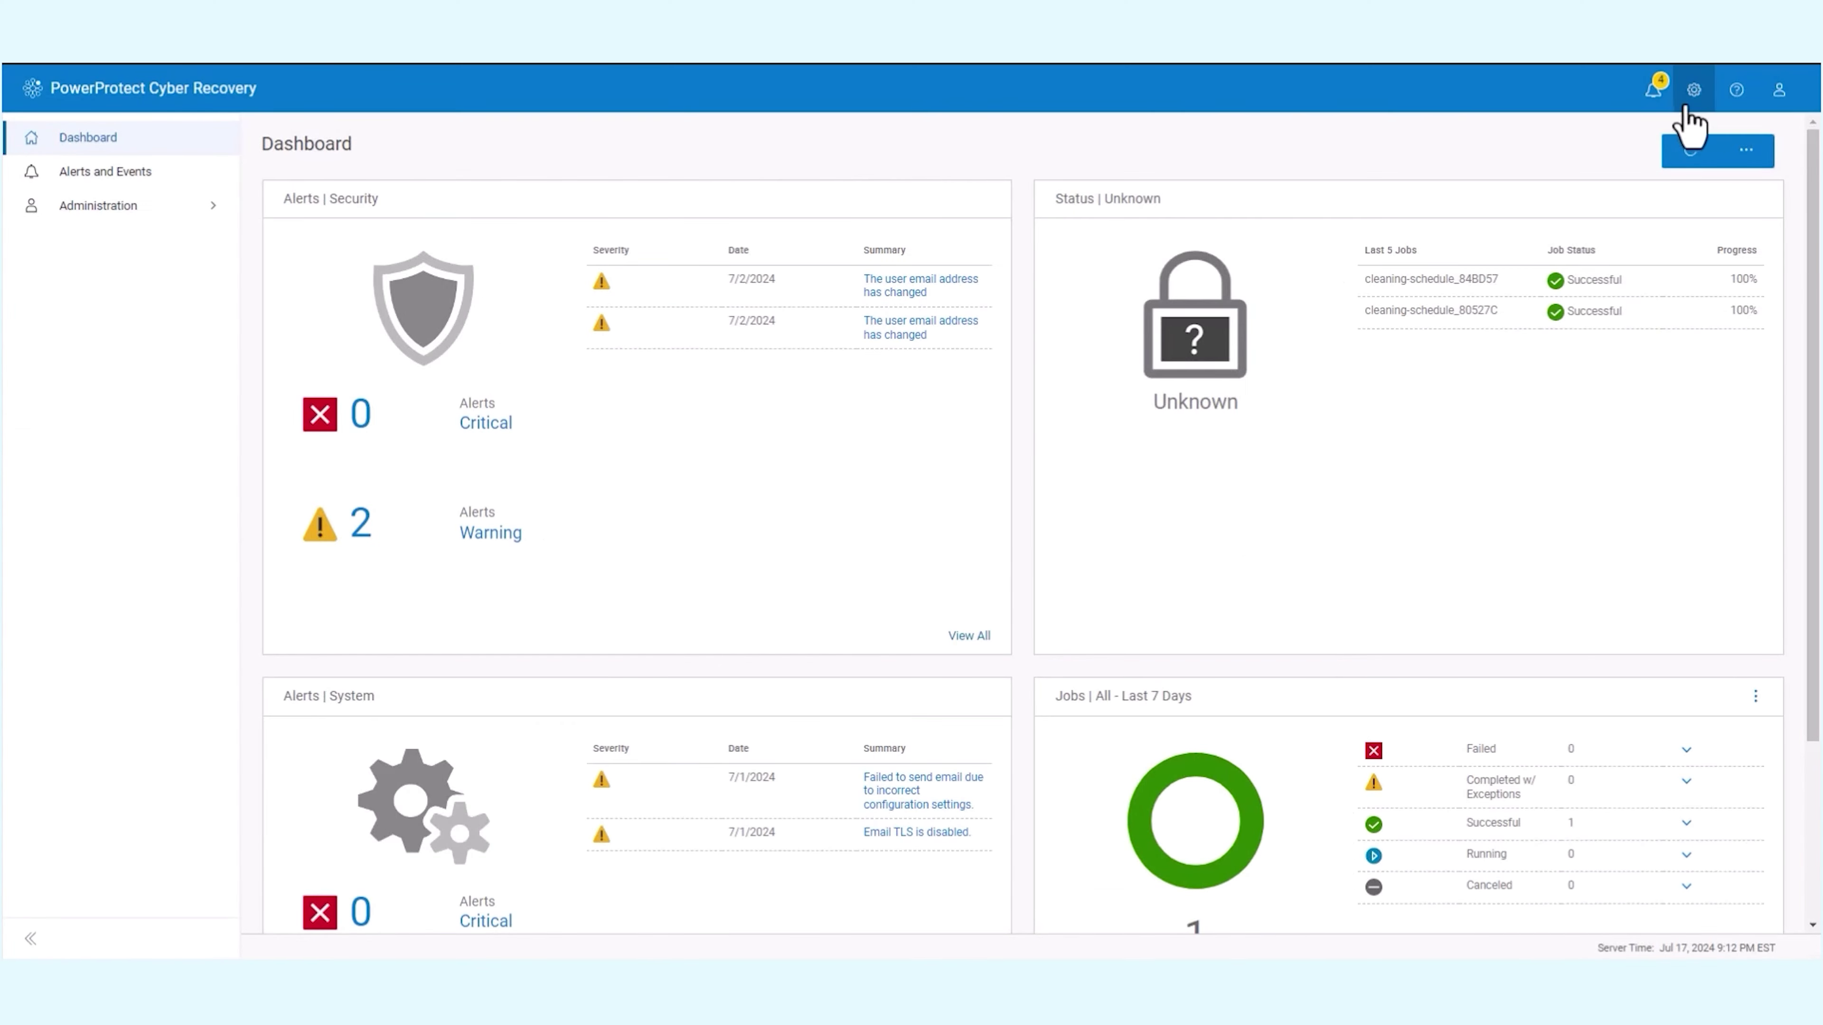
click(1685, 105)
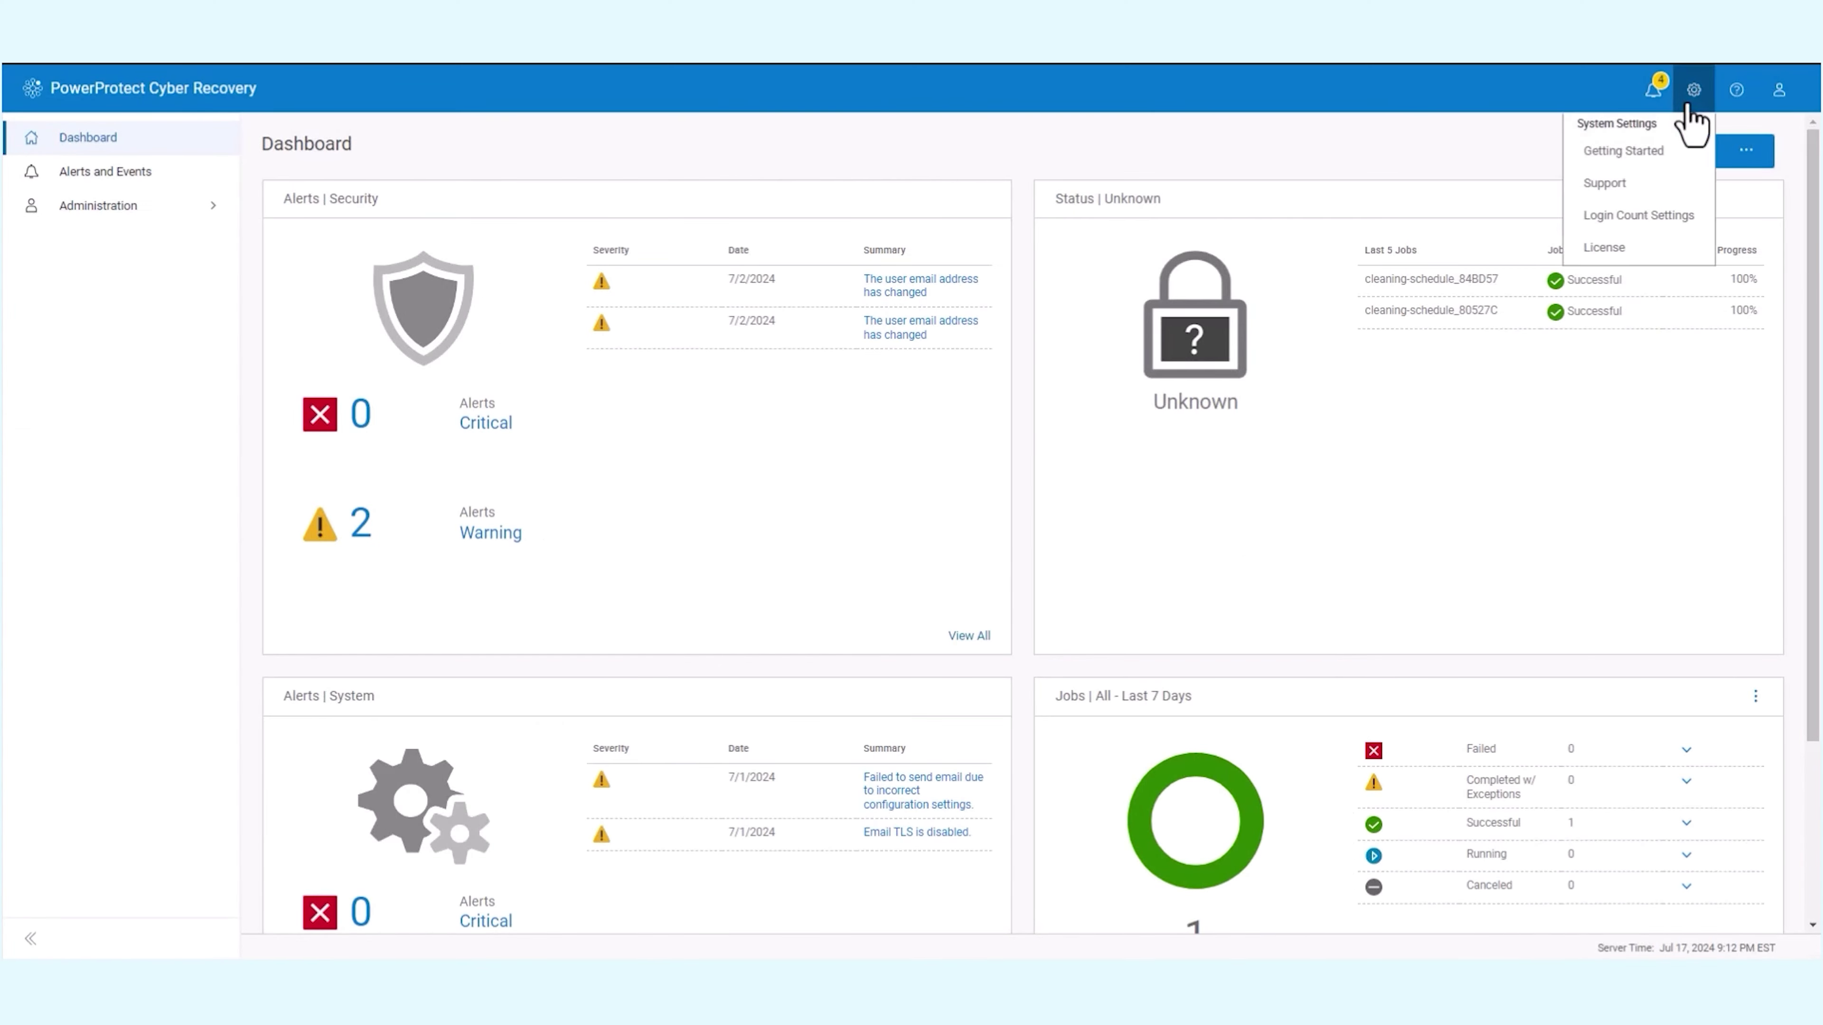
click(1655, 187)
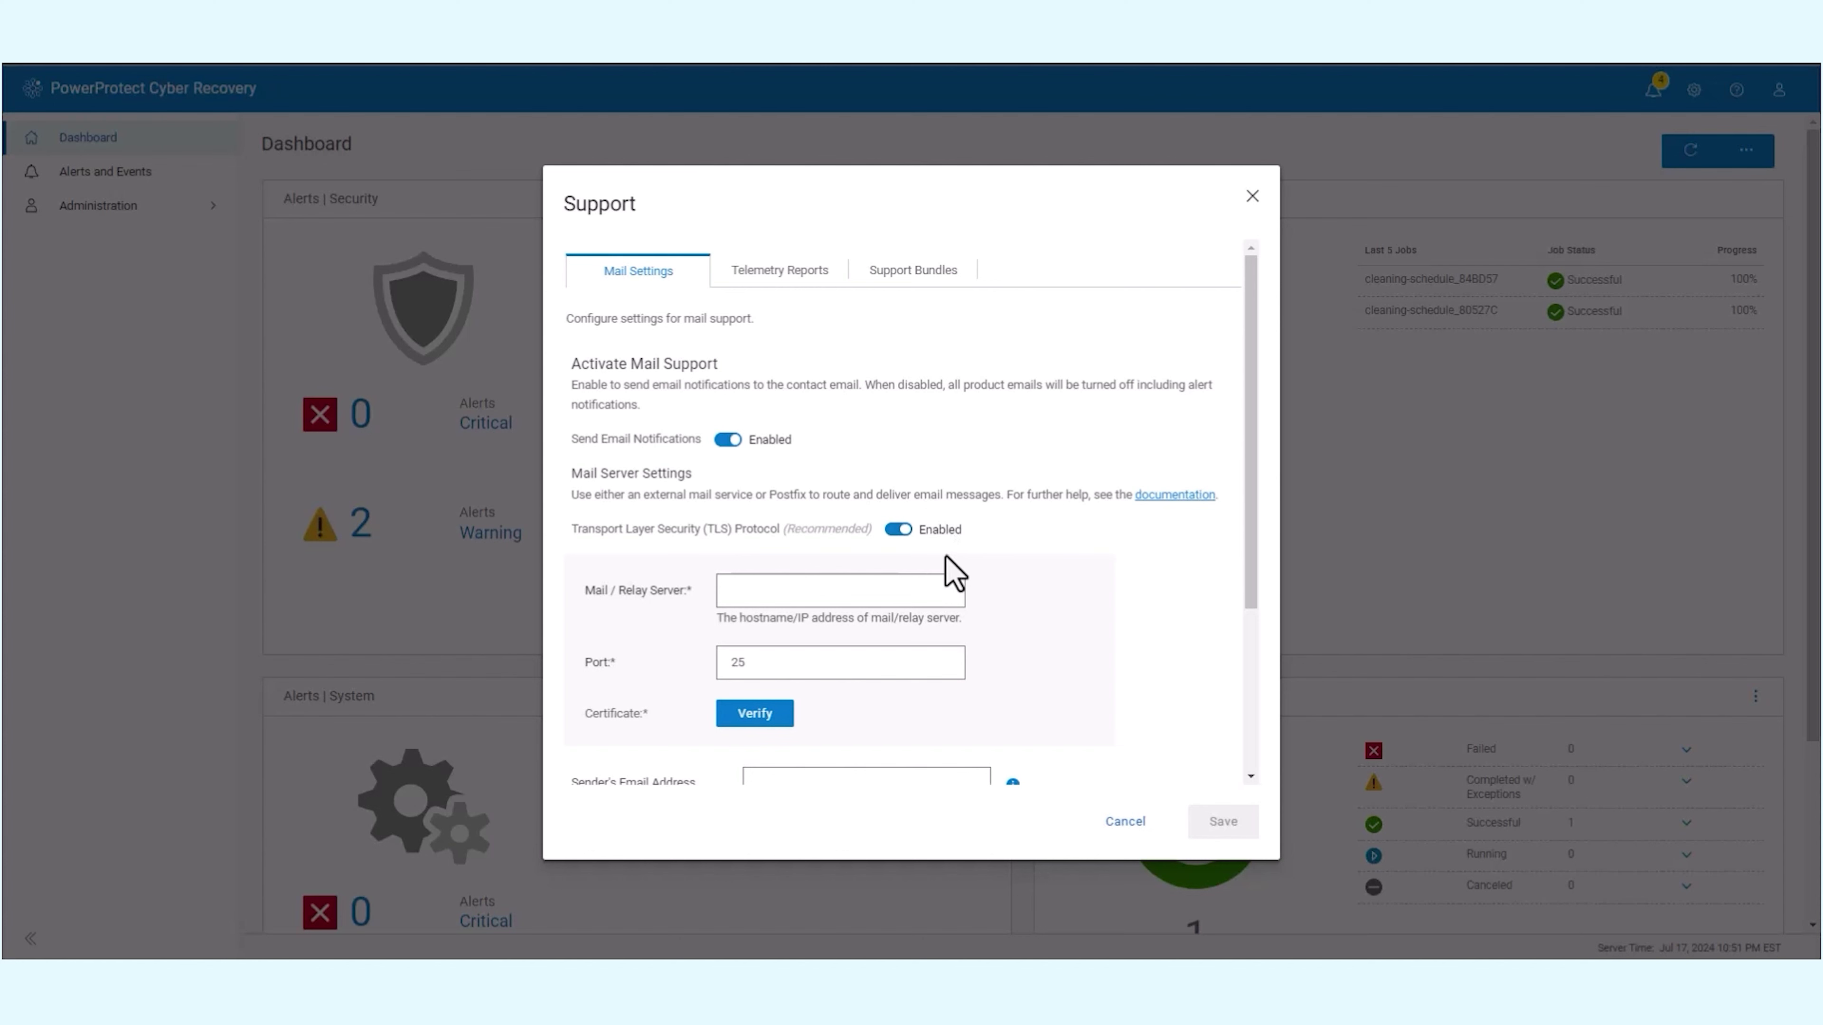
click(941, 584)
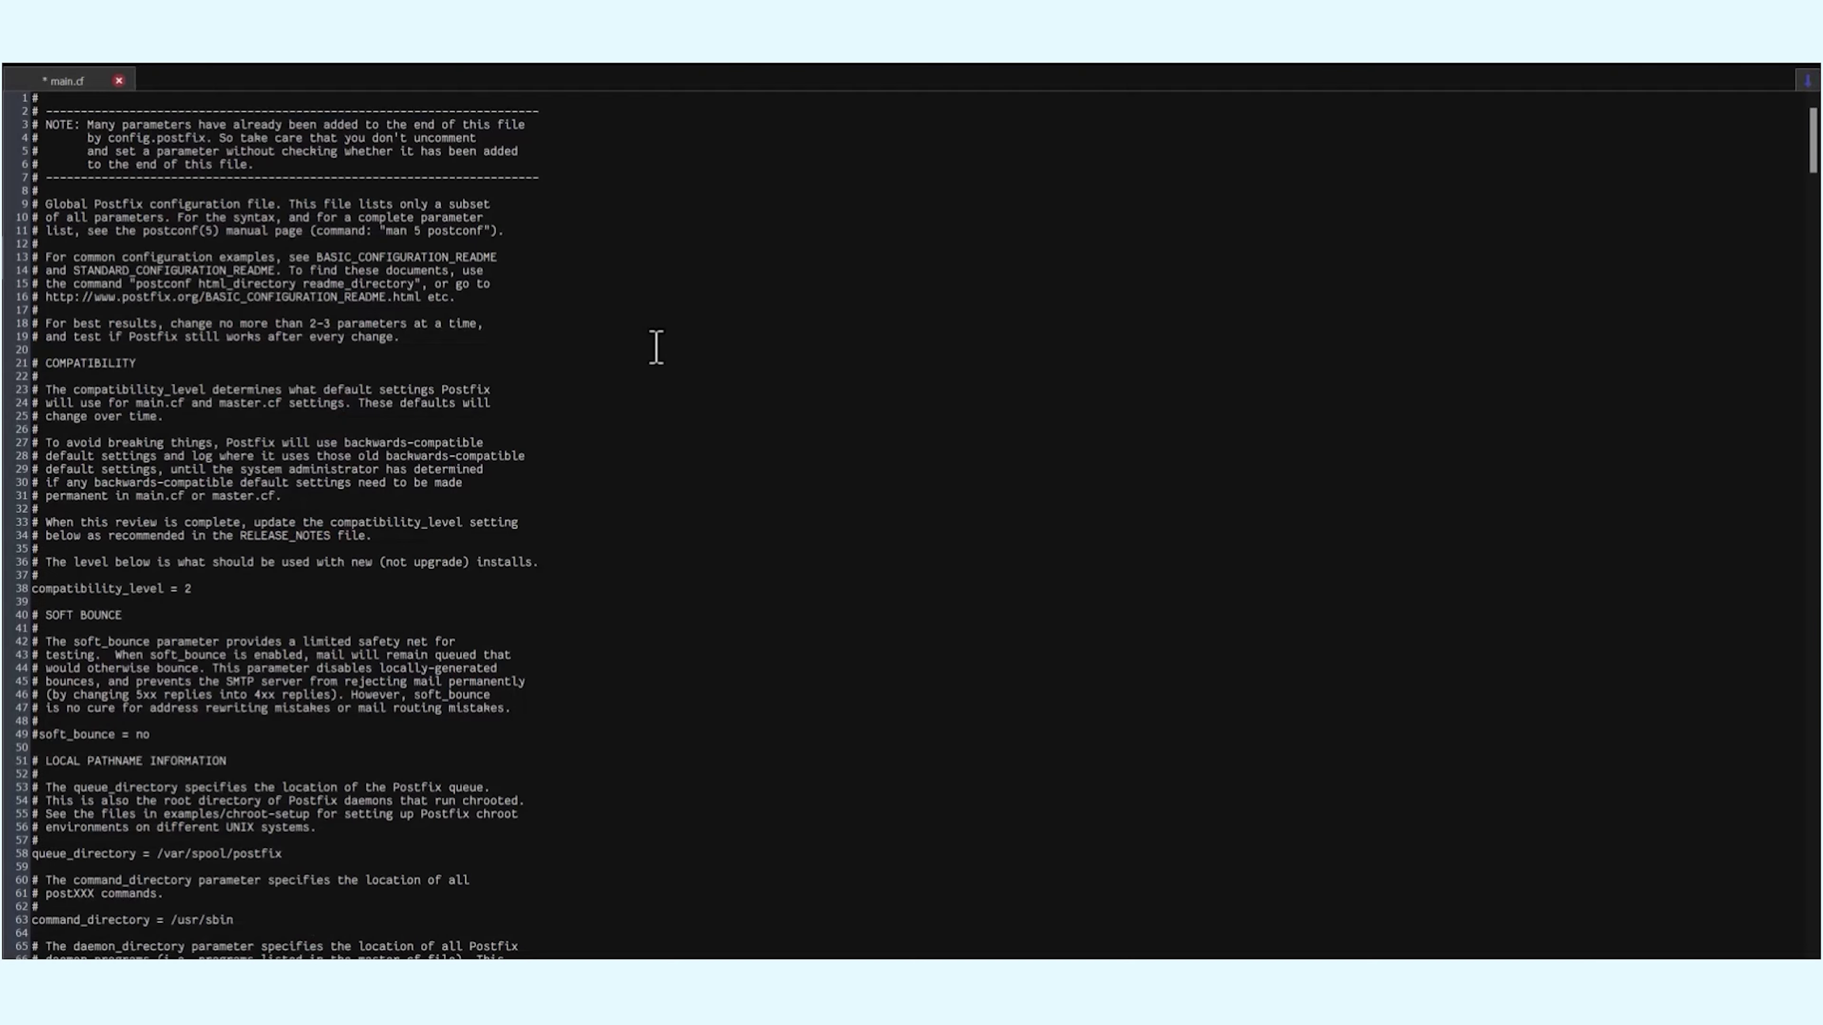
Scroll main.cf past myhostname and inet_interfaces = all to the relayhost = mail_server.dell.com line
scroll(657, 351, down, 4)
scroll(656, 367, down, 16)
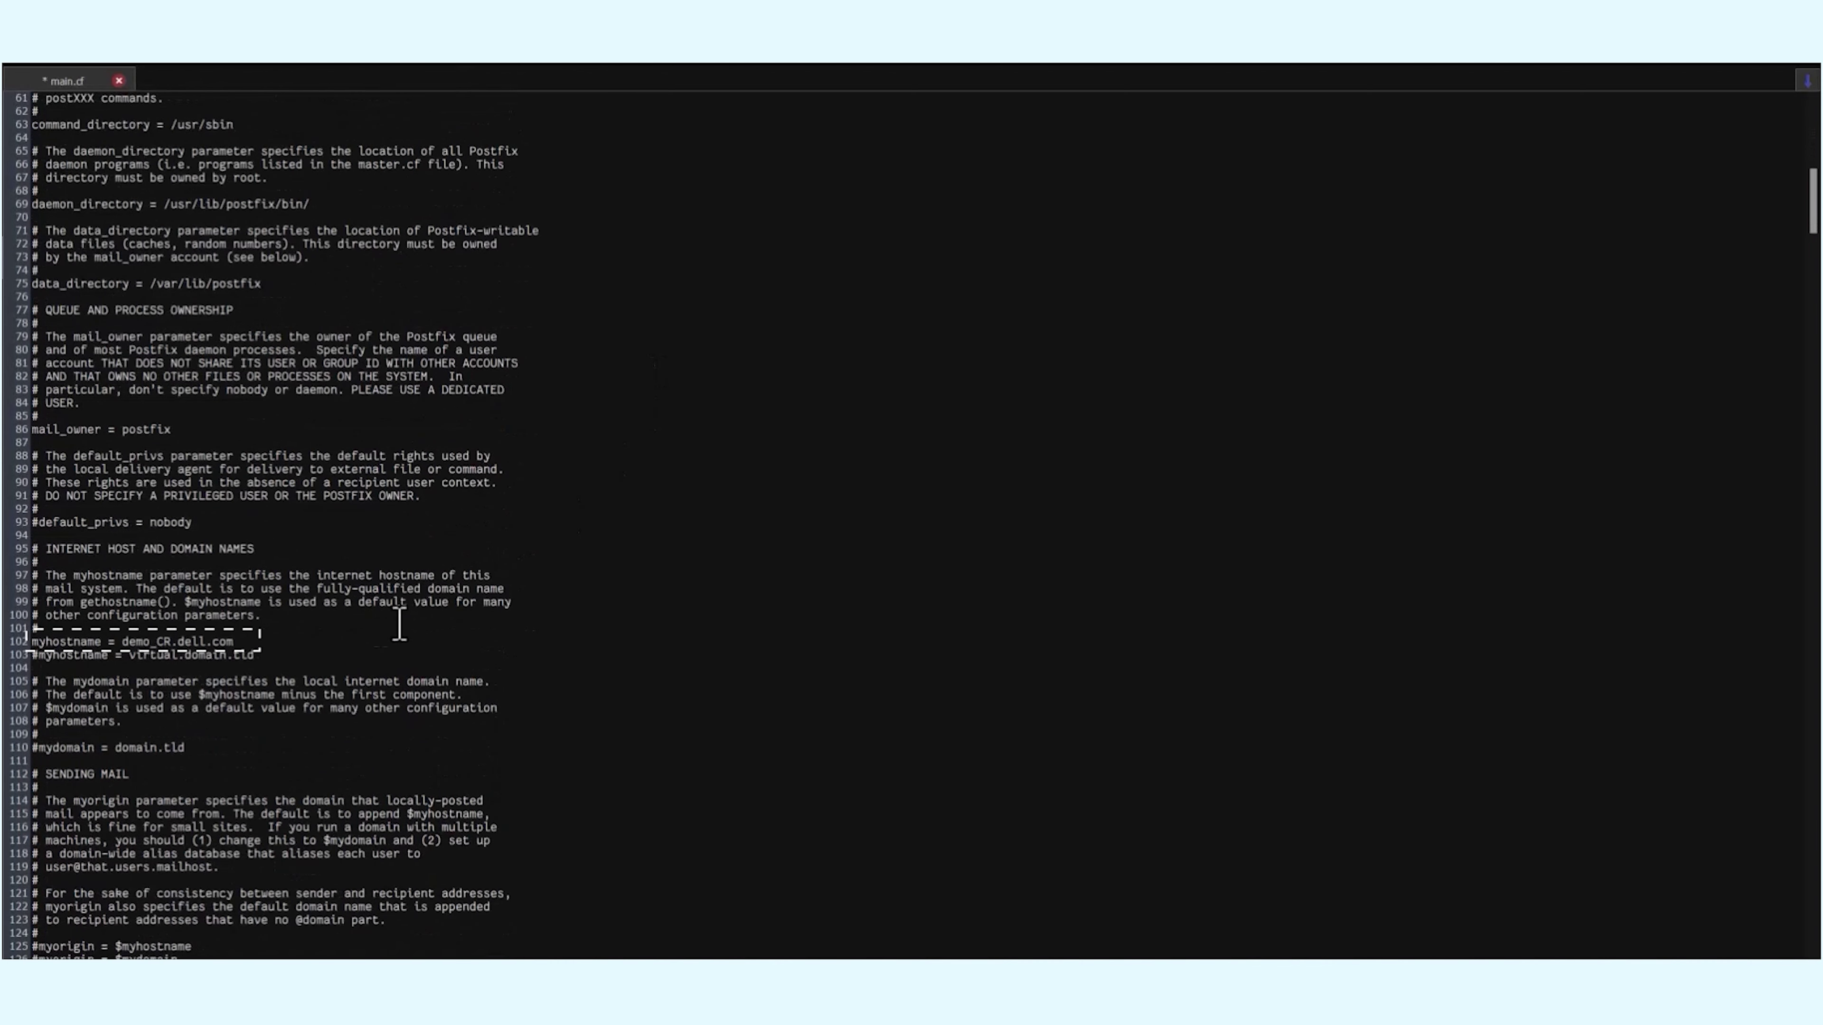
click(293, 643)
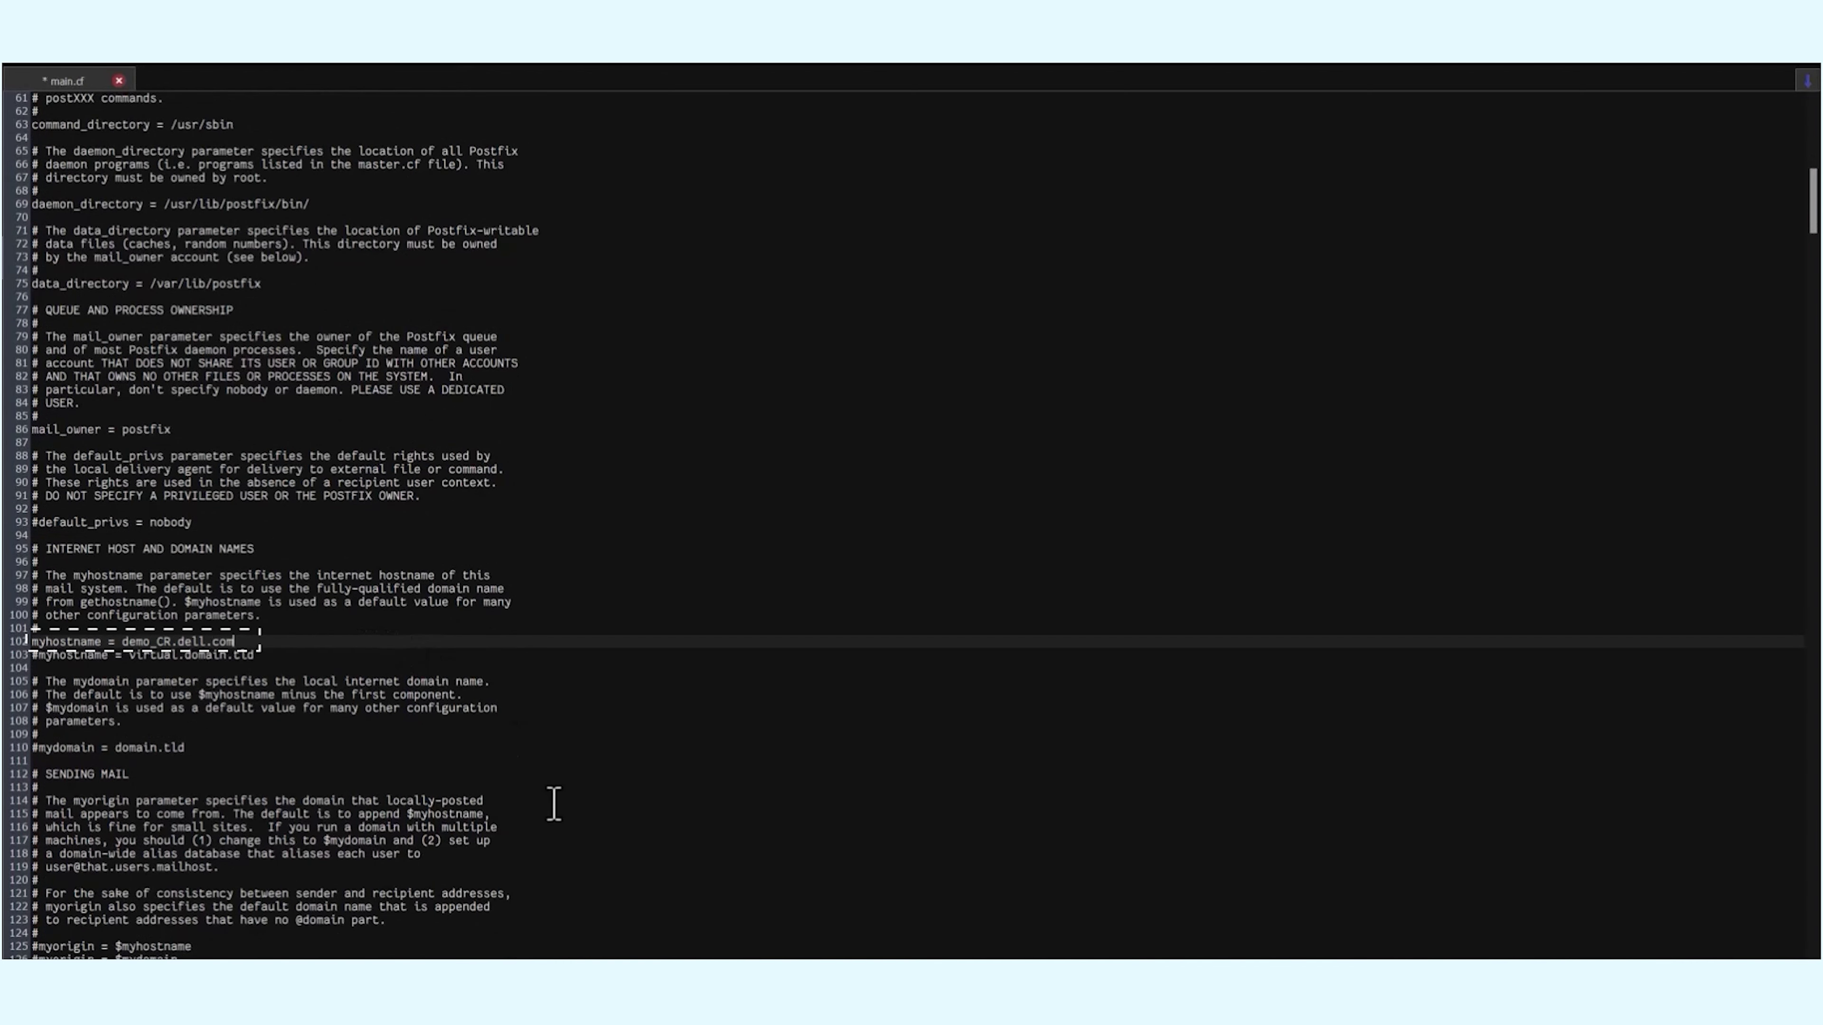
scroll(553, 804, down, 4)
scroll(553, 805, down, 8)
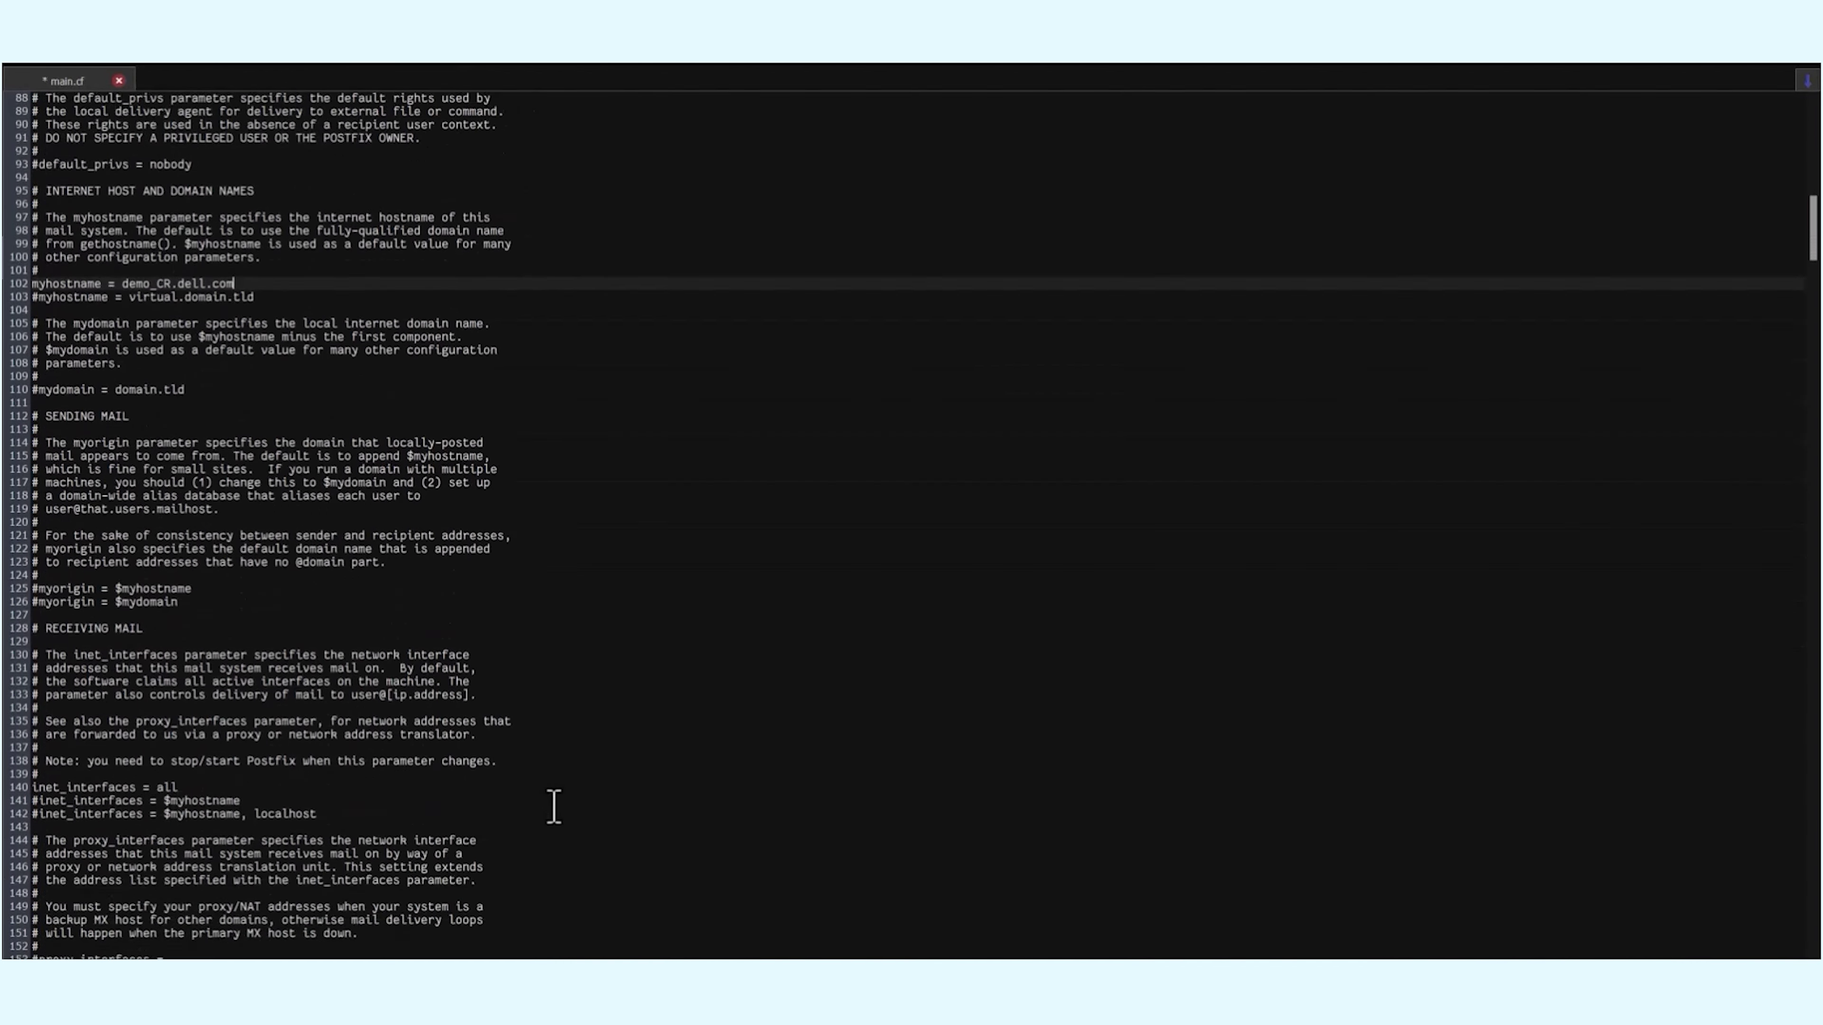
click(350, 678)
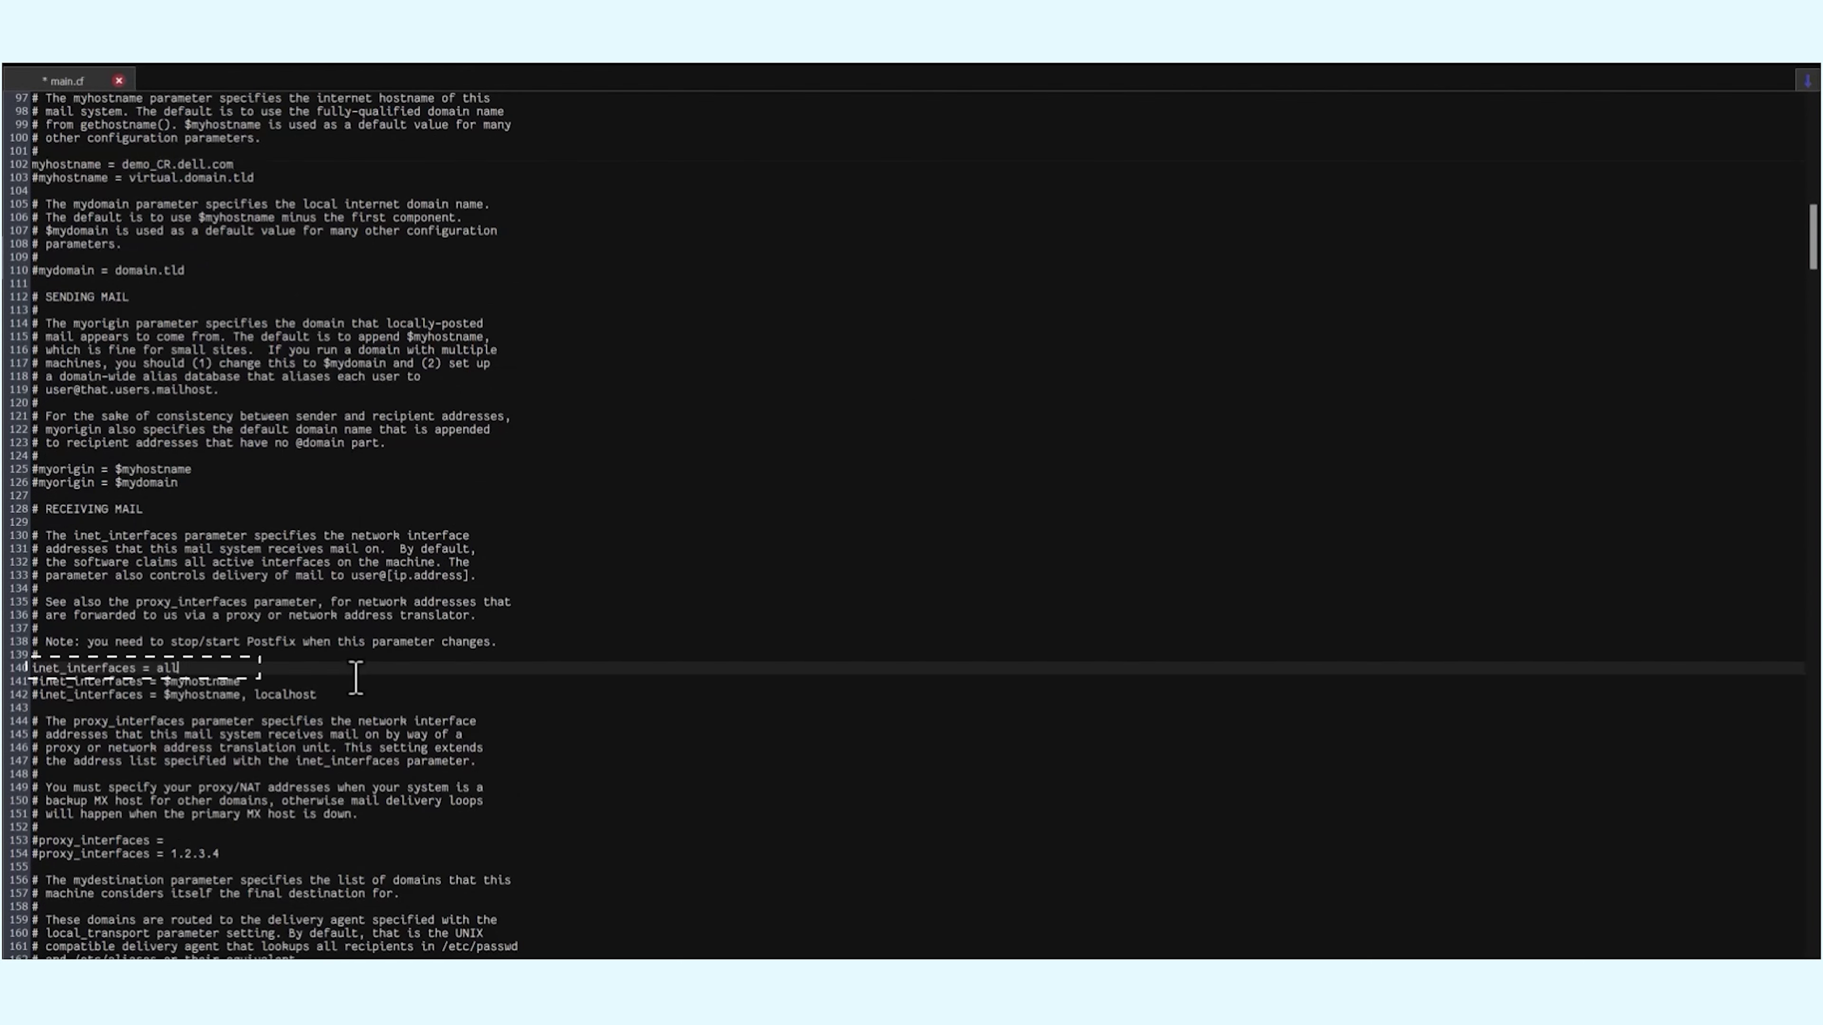
scroll(430, 790, down, 7)
scroll(435, 793, down, 20)
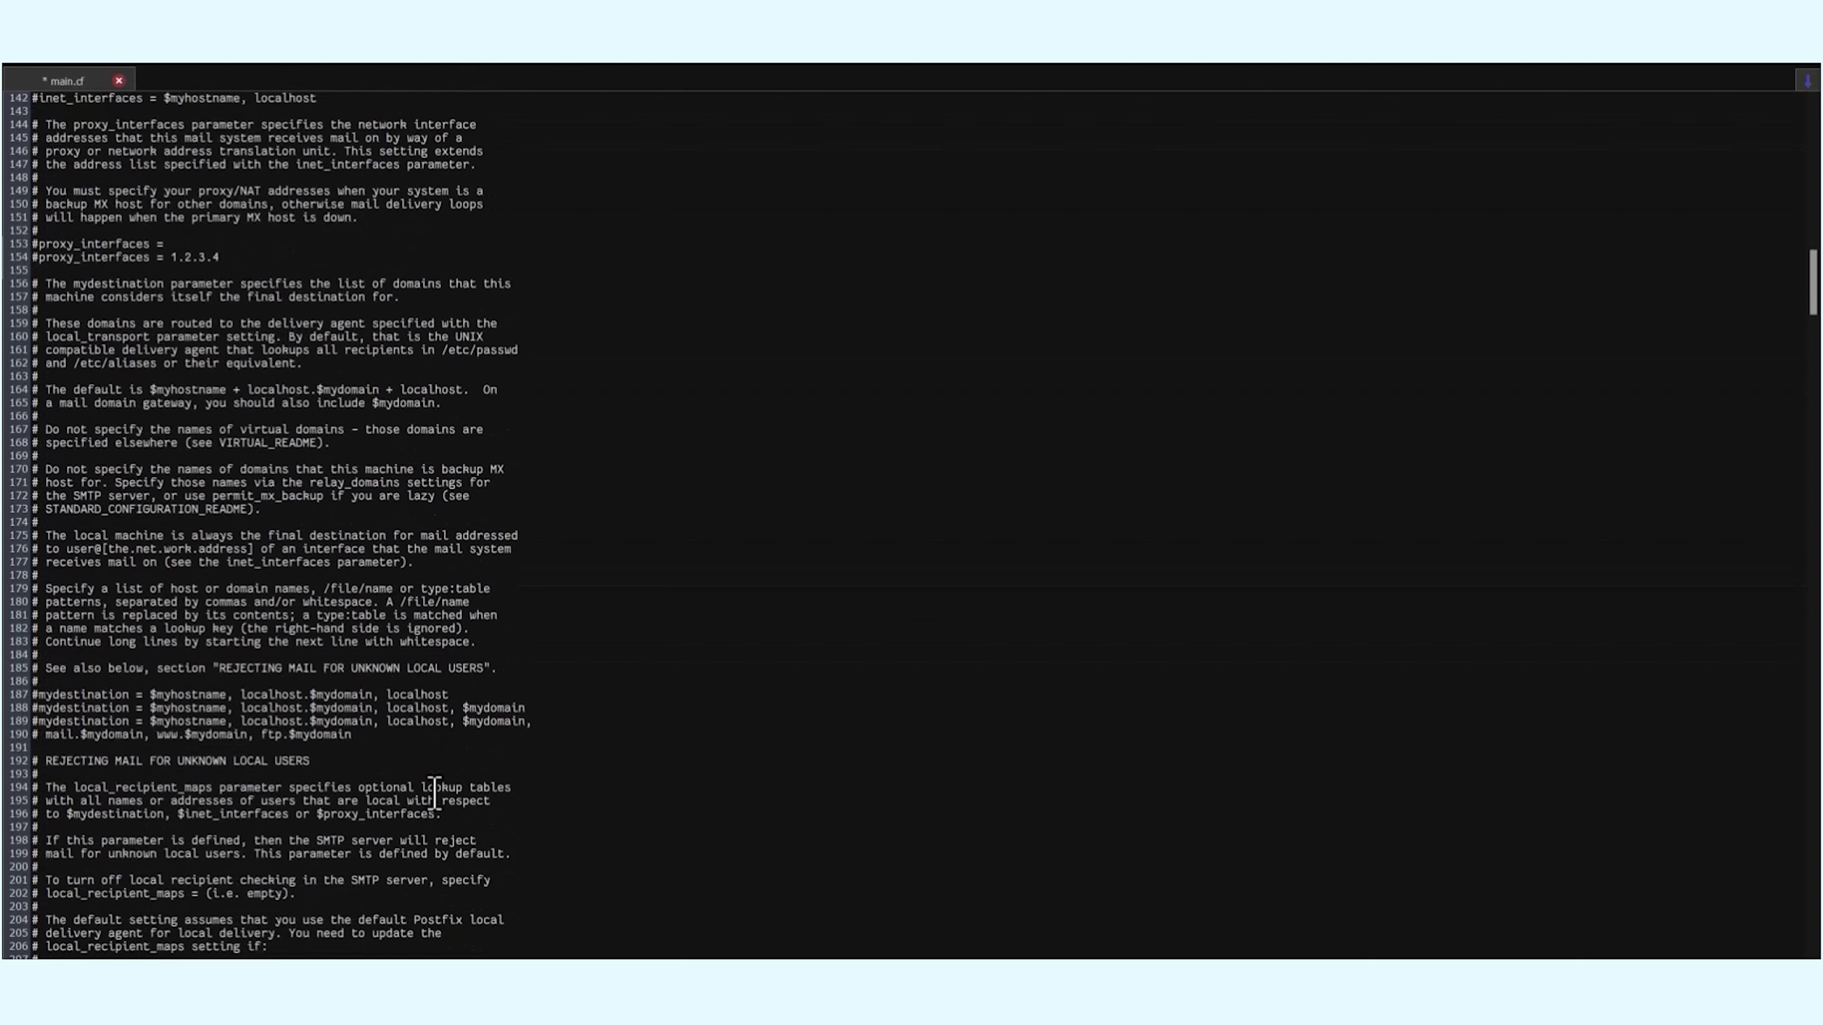
scroll(435, 793, down, 18)
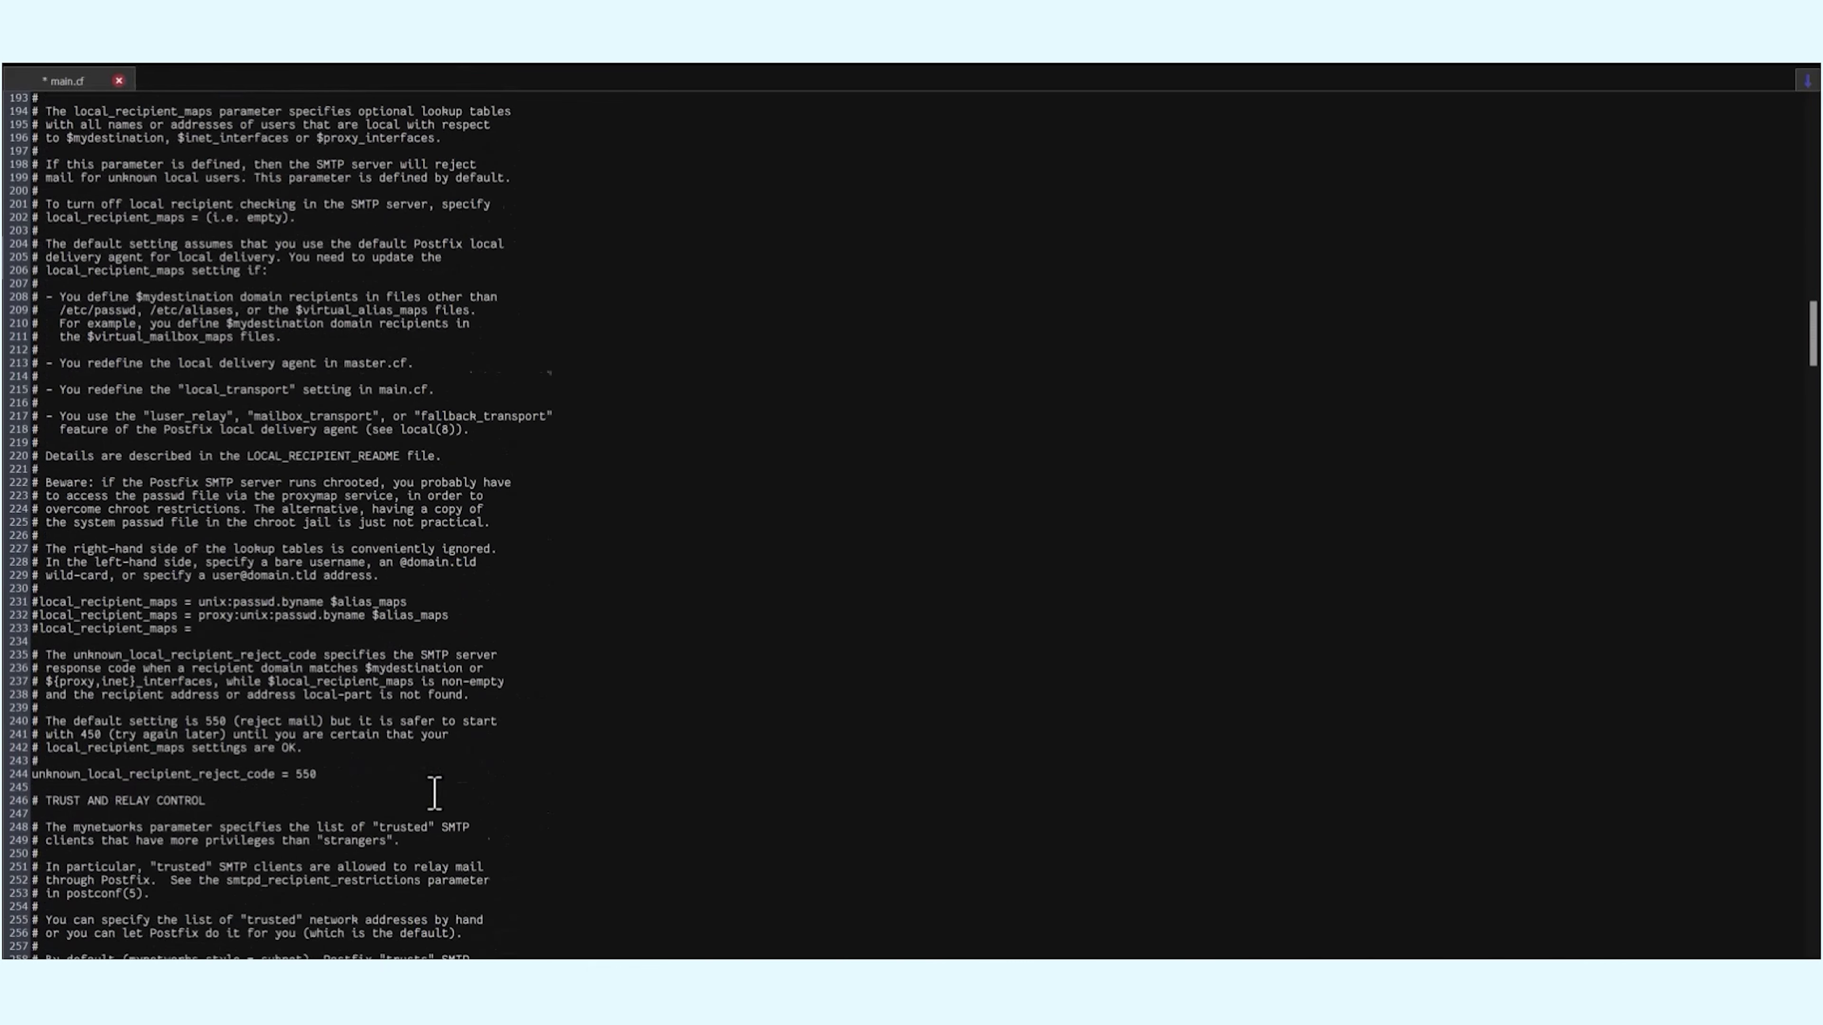
scroll(435, 793, down, 12)
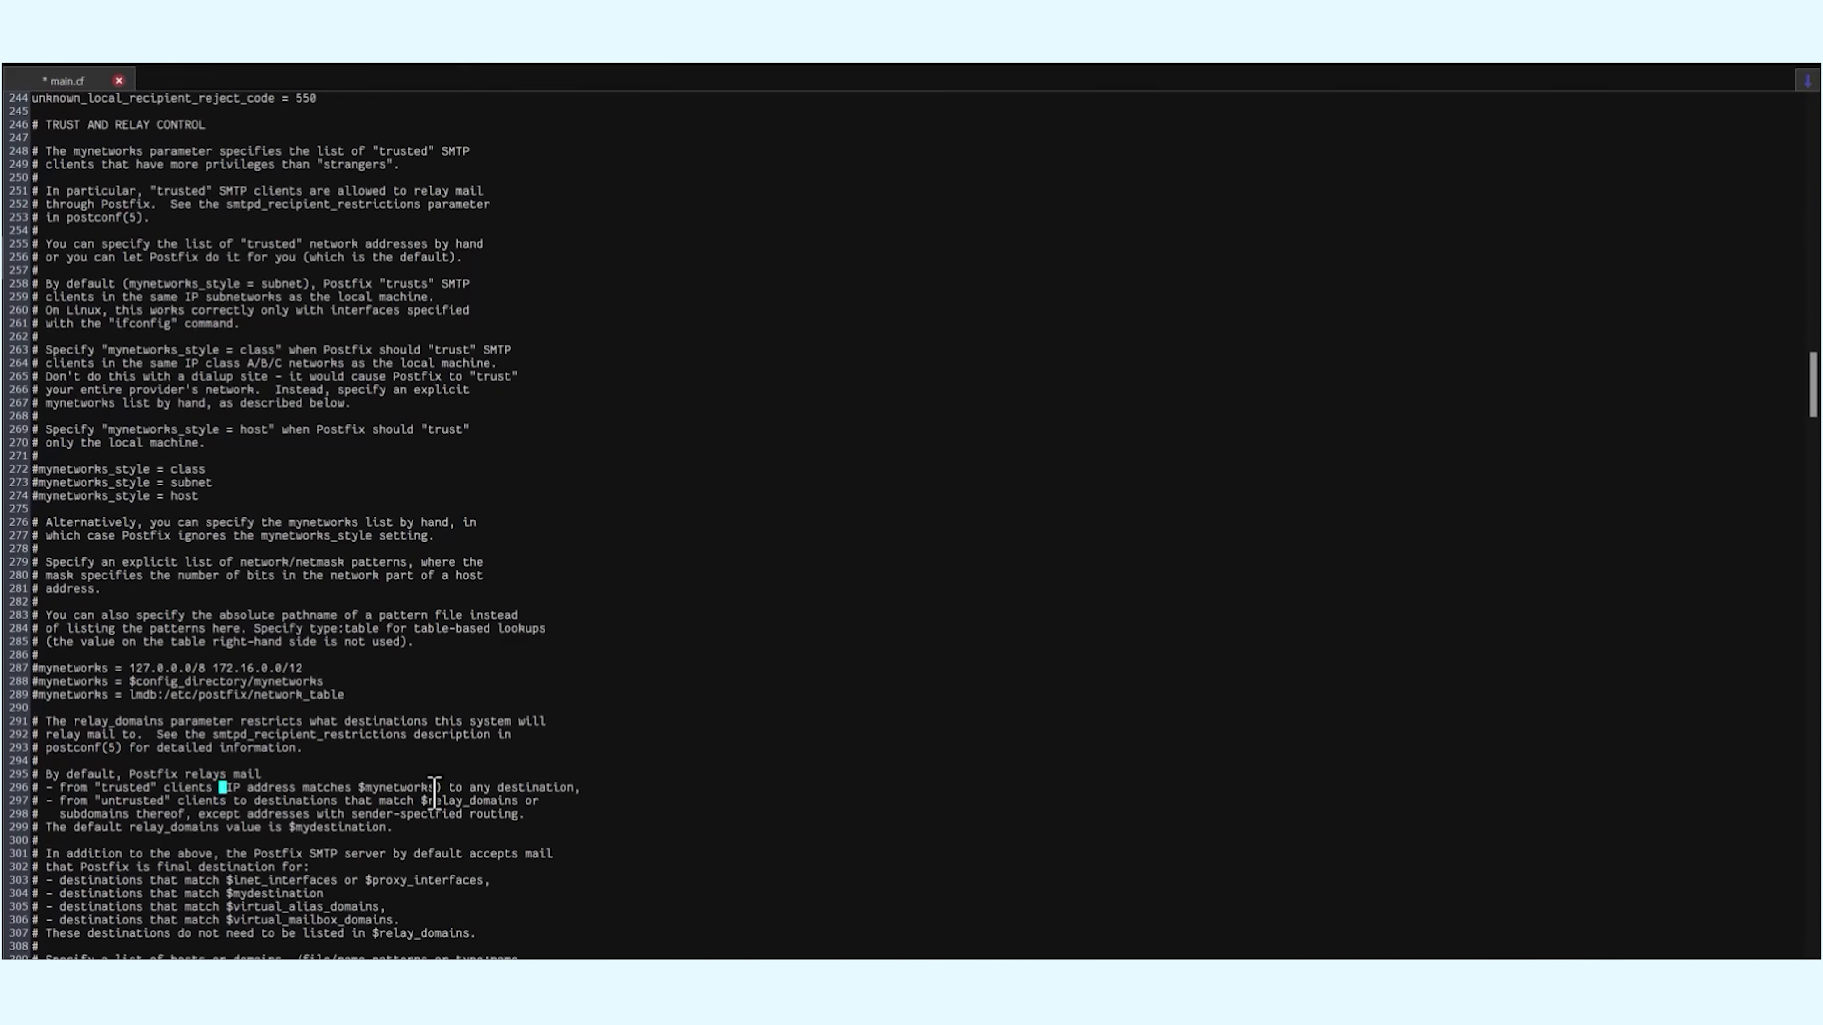
scroll(434, 793, down, 5)
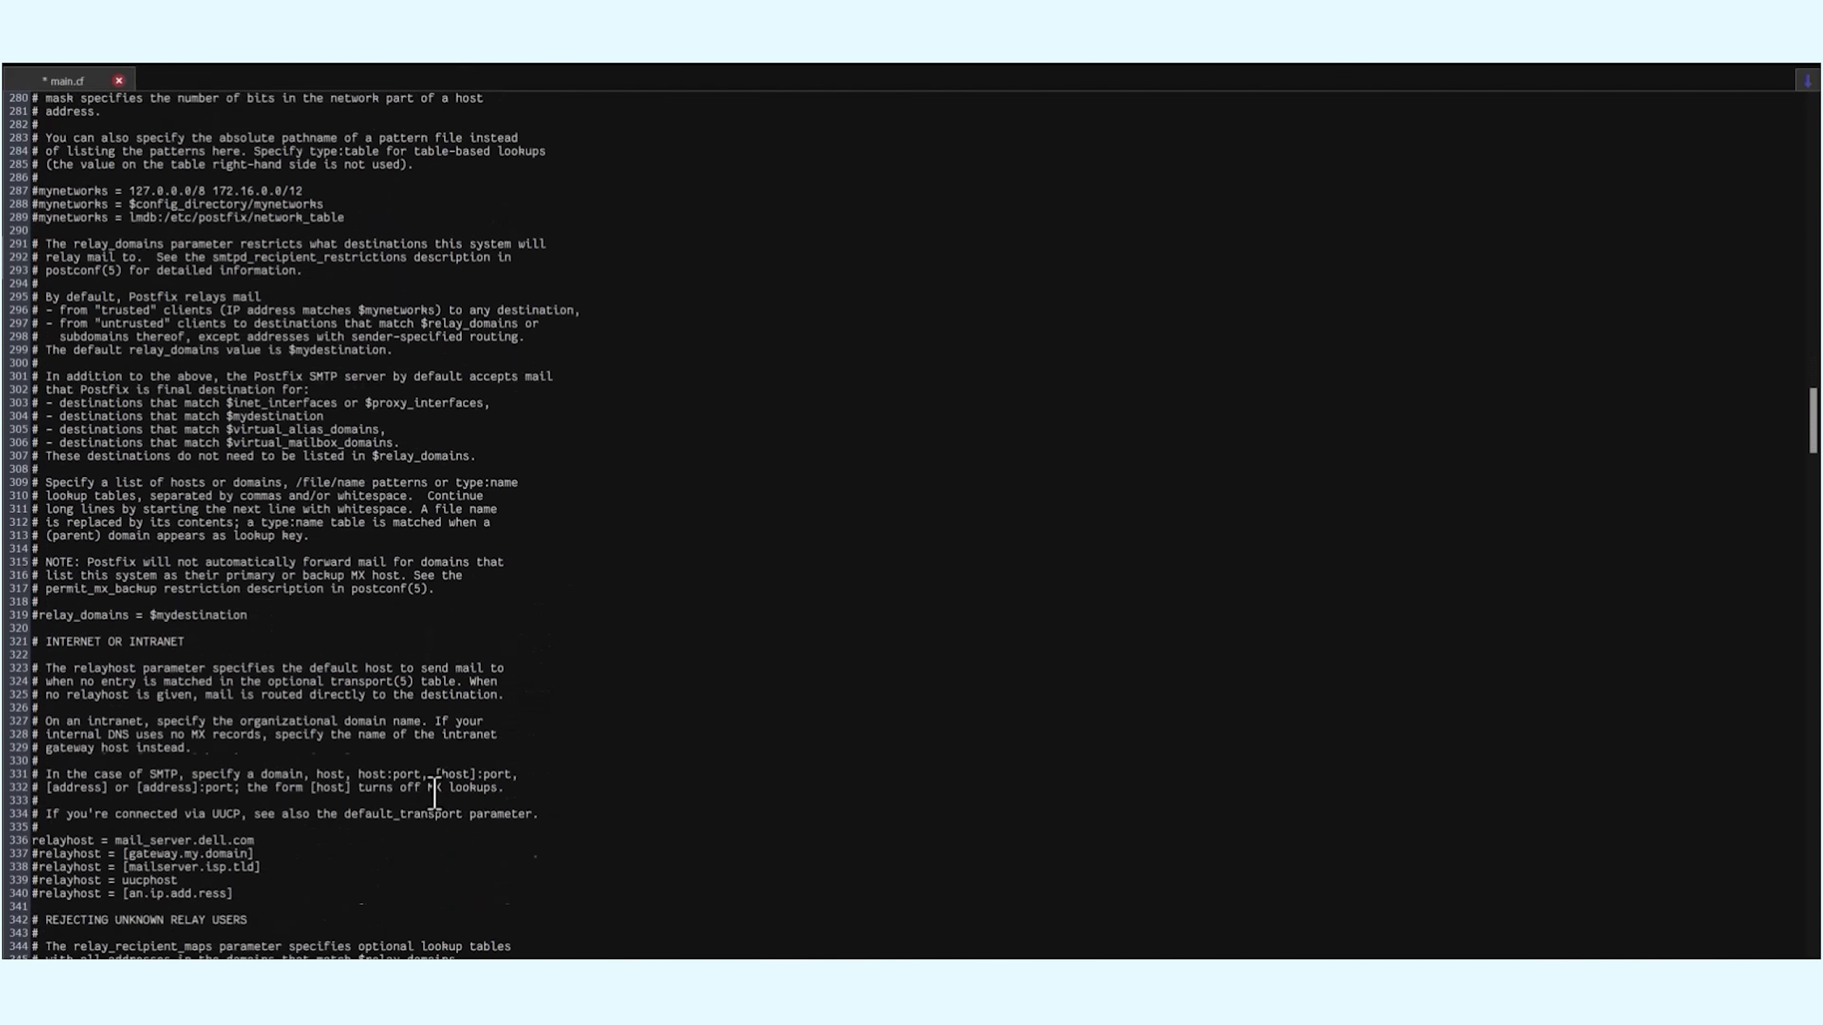
click(419, 799)
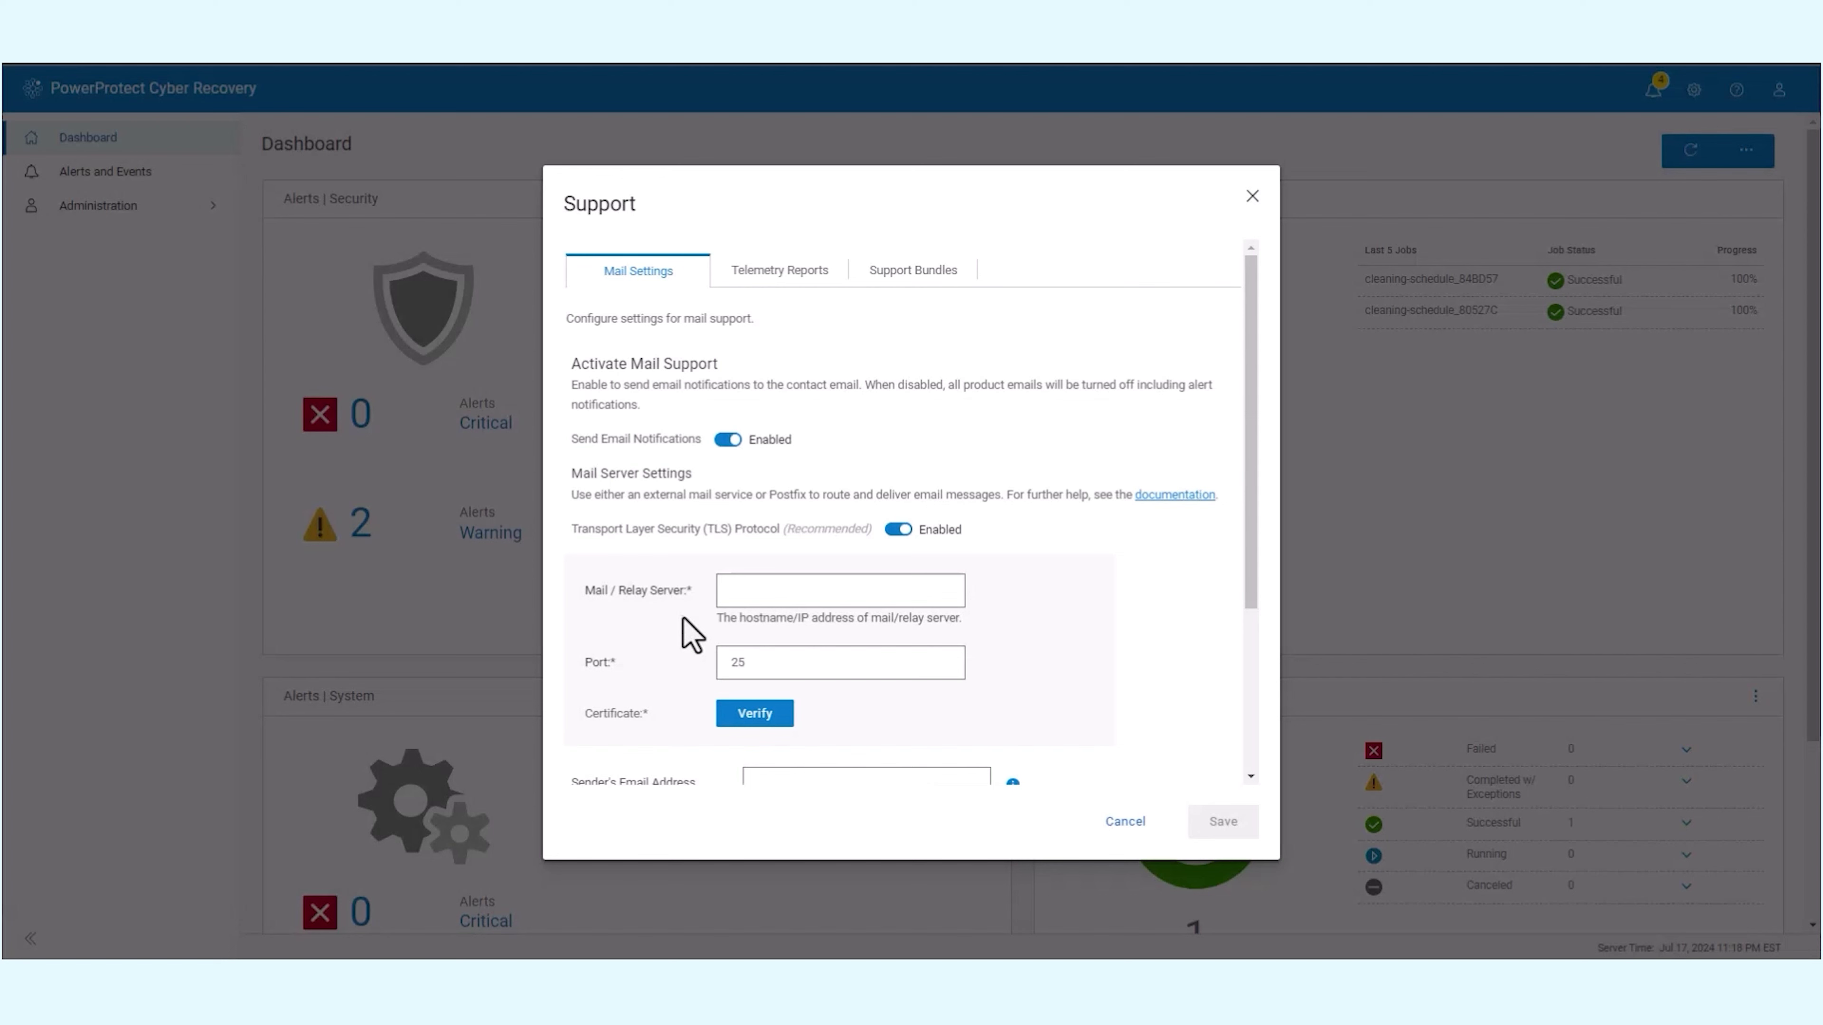
Verify and accept the mail server's TLS certificate, then save the mail server settings
click(774, 722)
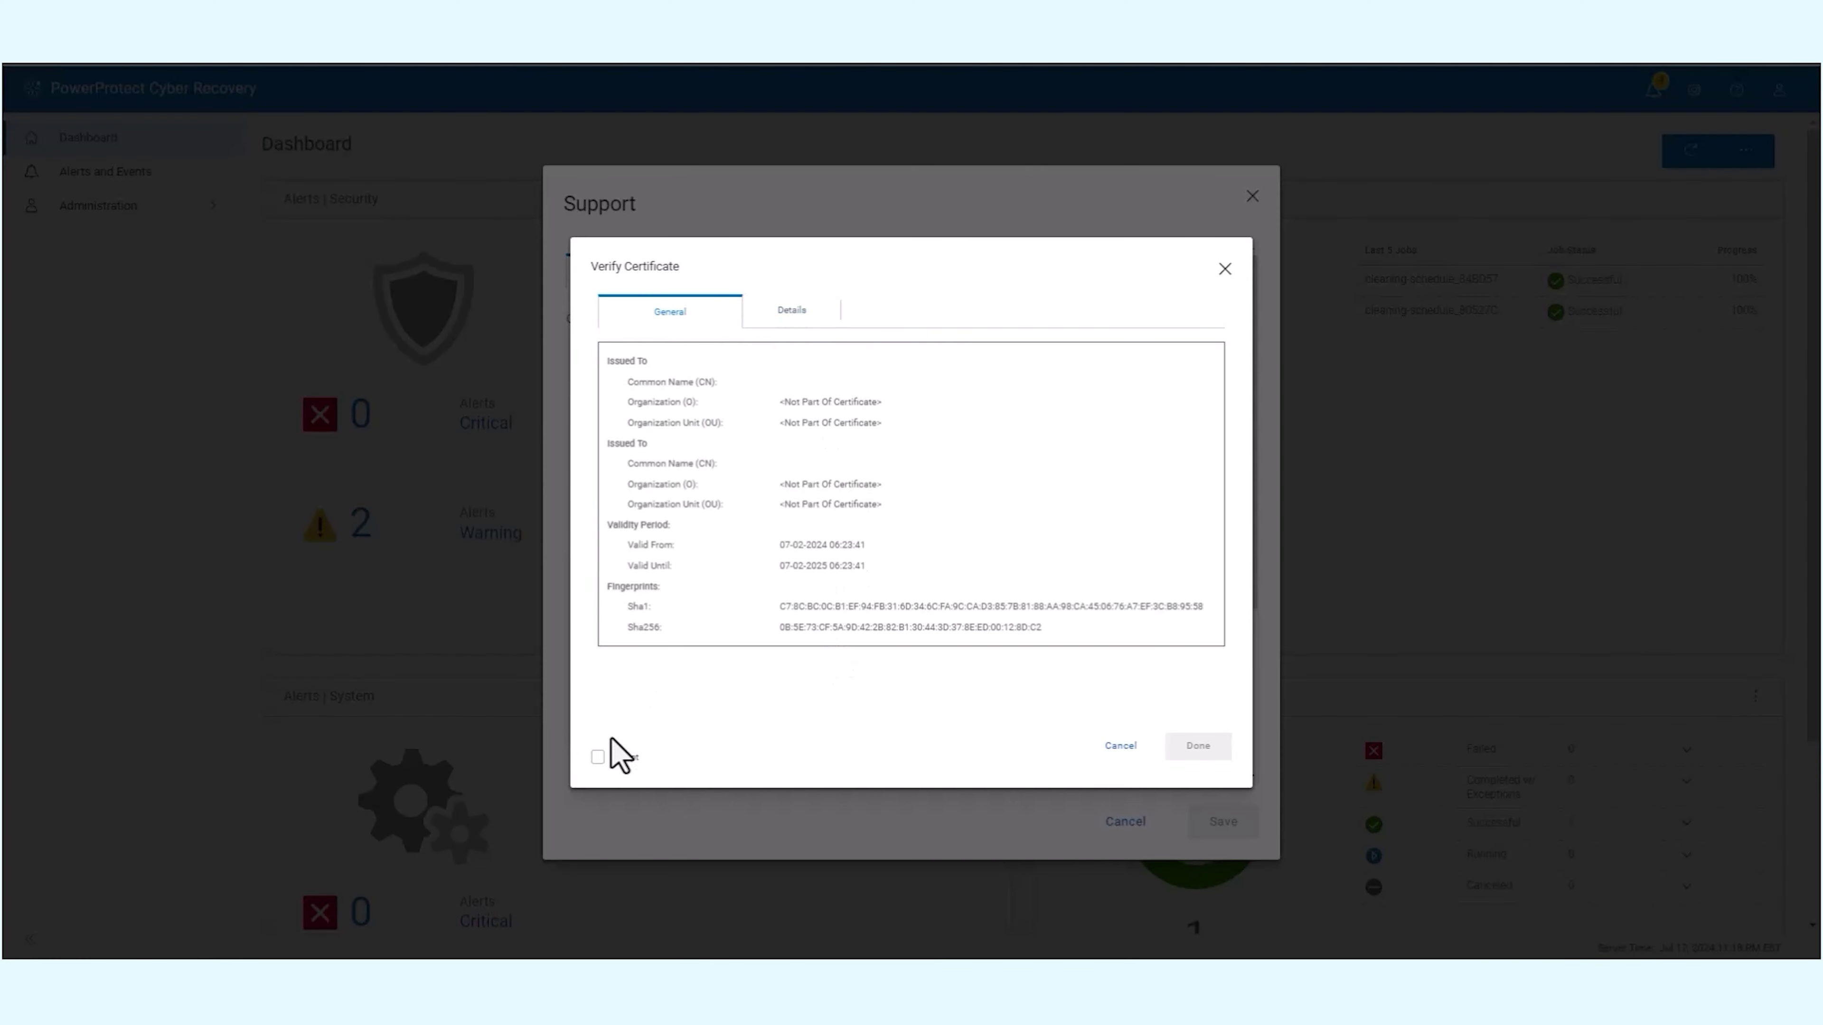
click(598, 756)
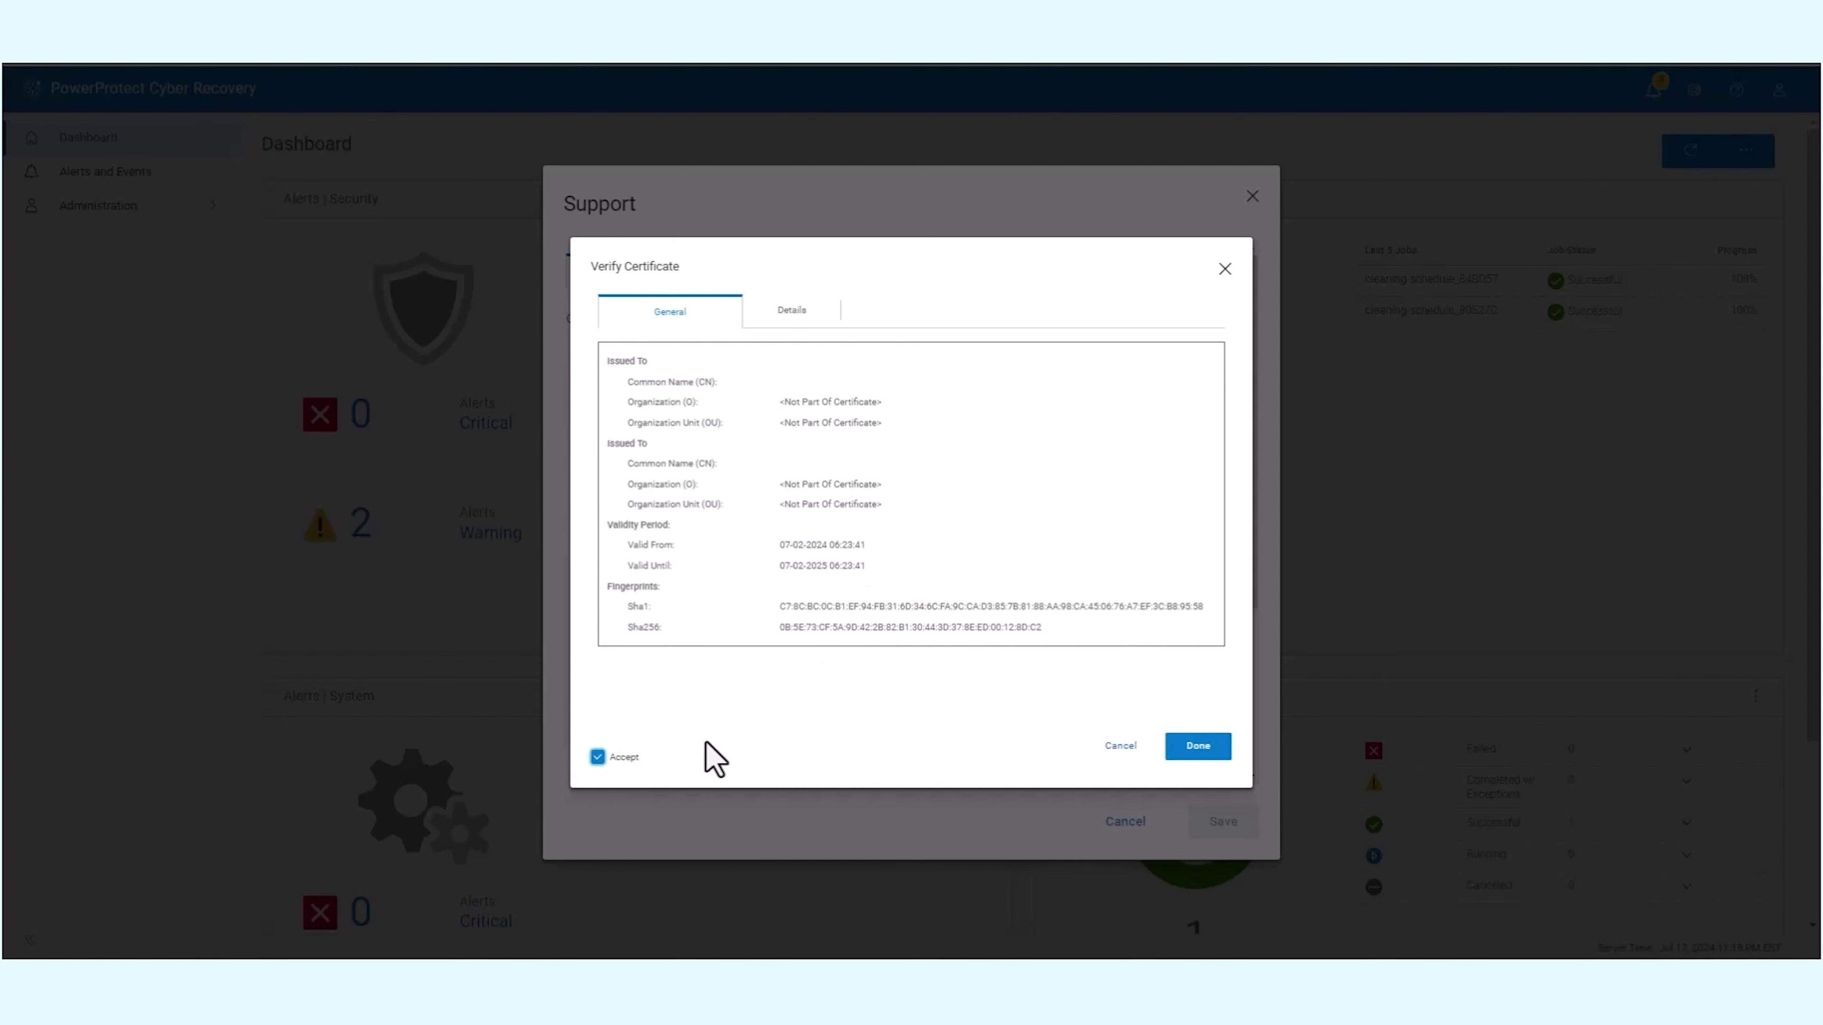
click(1212, 754)
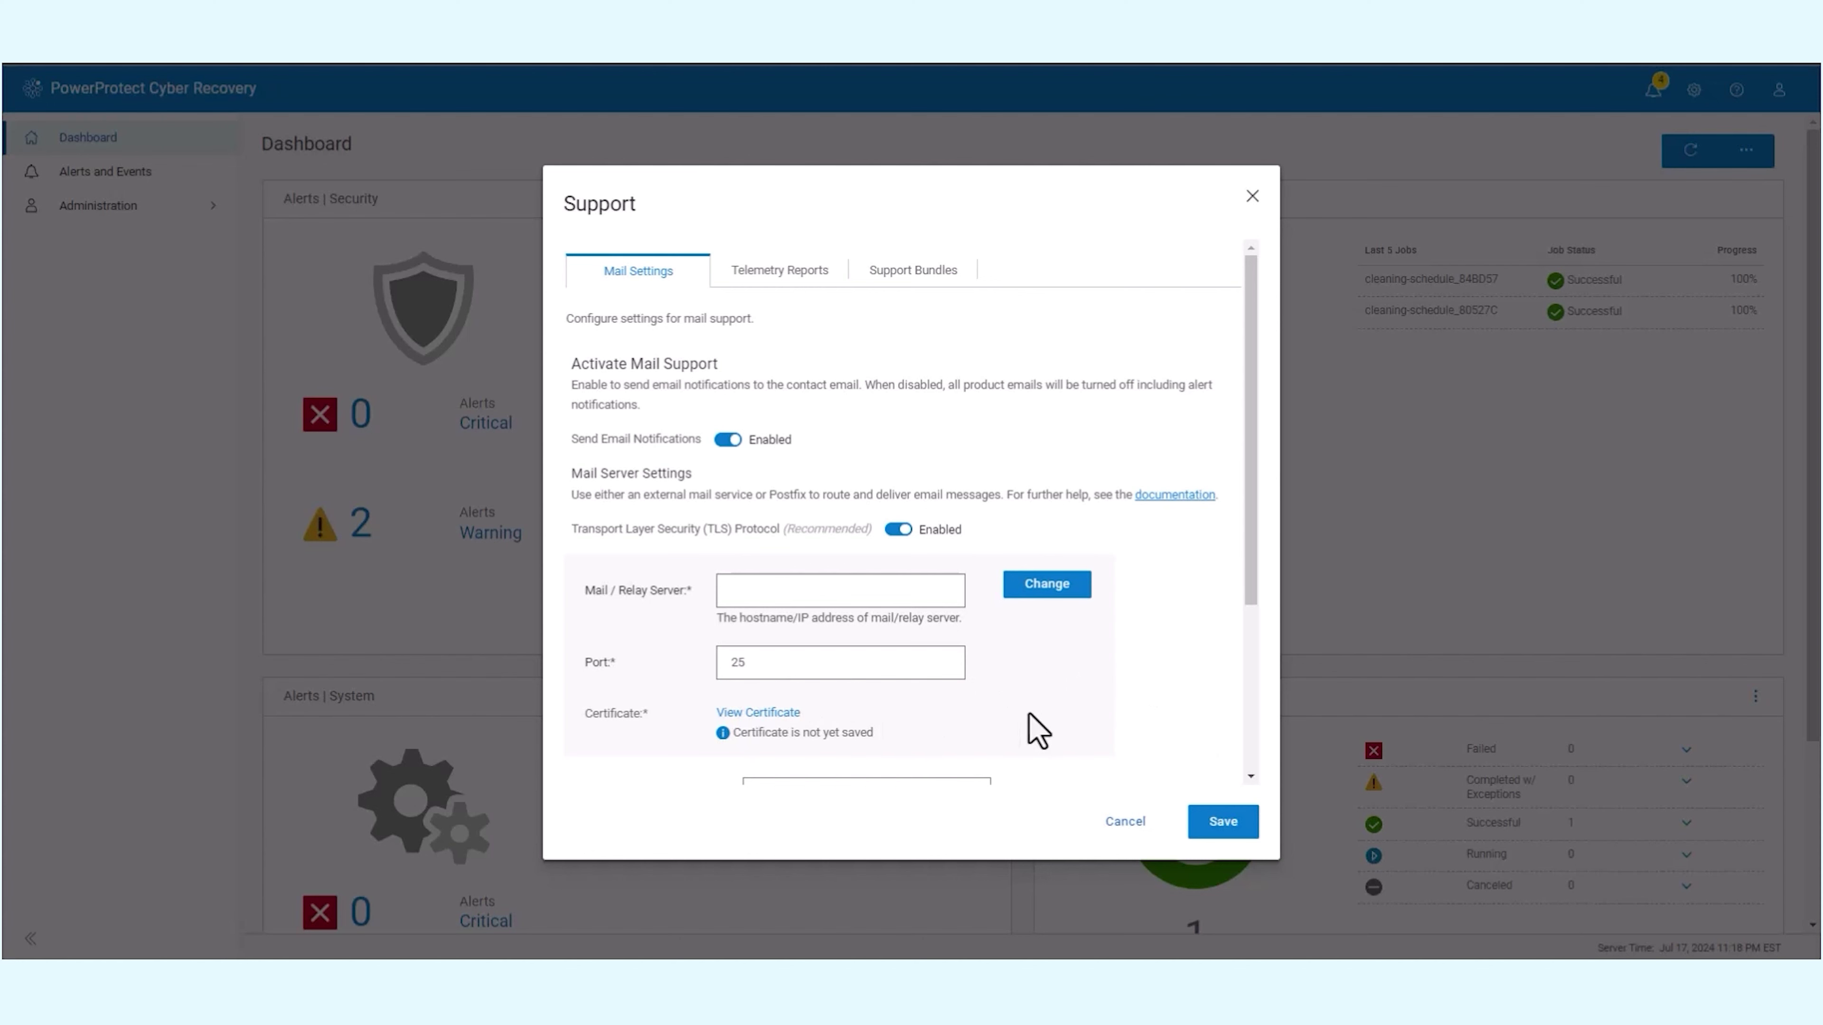
click(1228, 823)
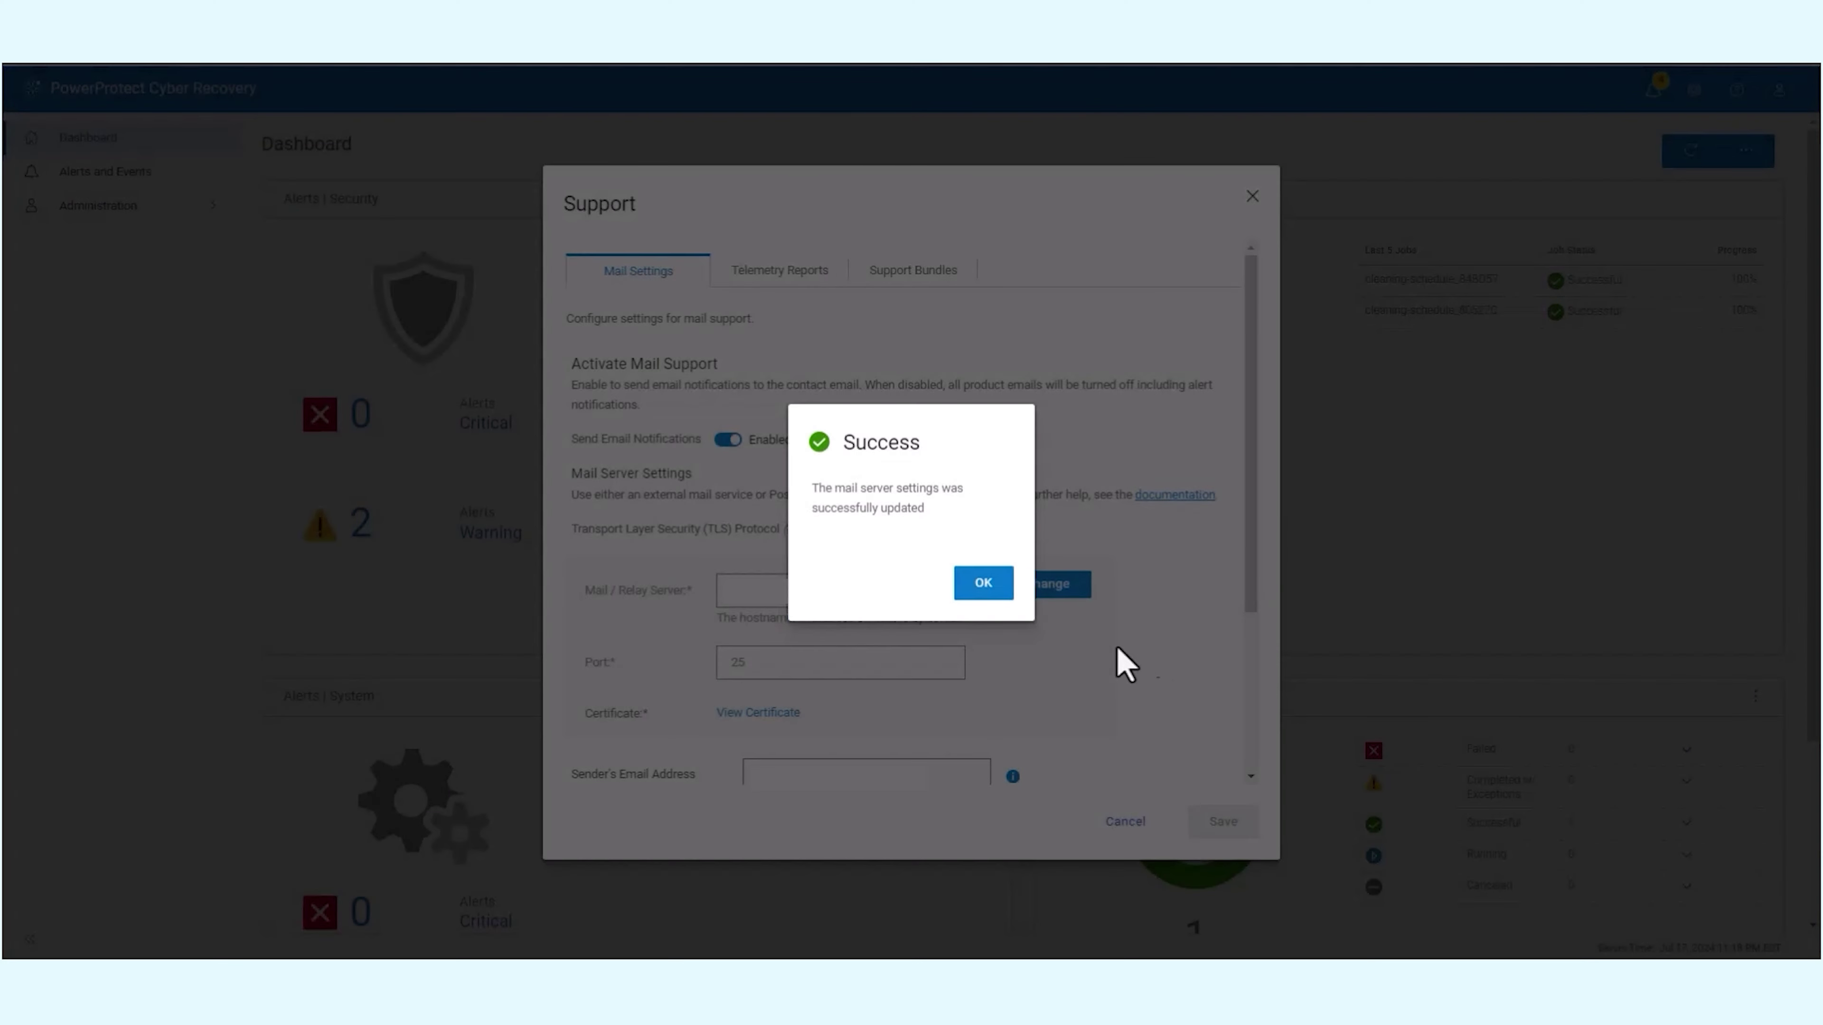
Dismiss the success message and toggle Restricted Domains on, then back to Disabled
click(985, 588)
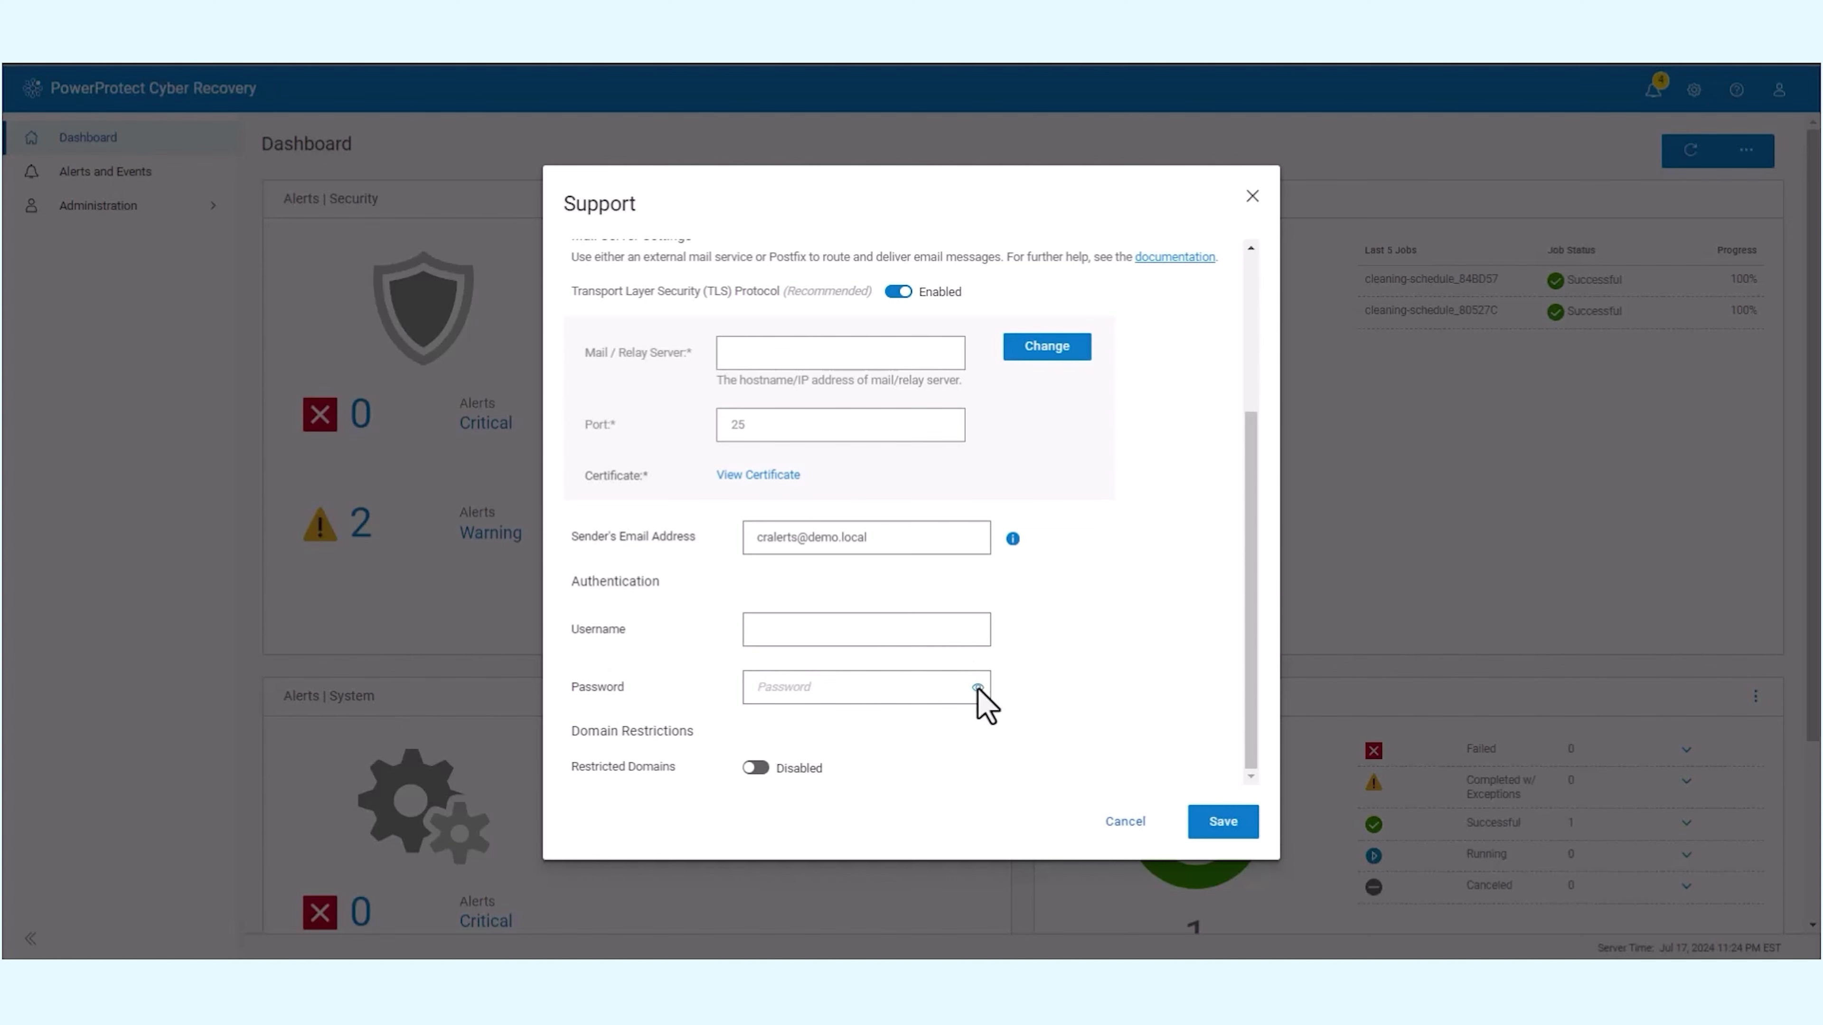
click(755, 768)
scroll(854, 736, down, 2)
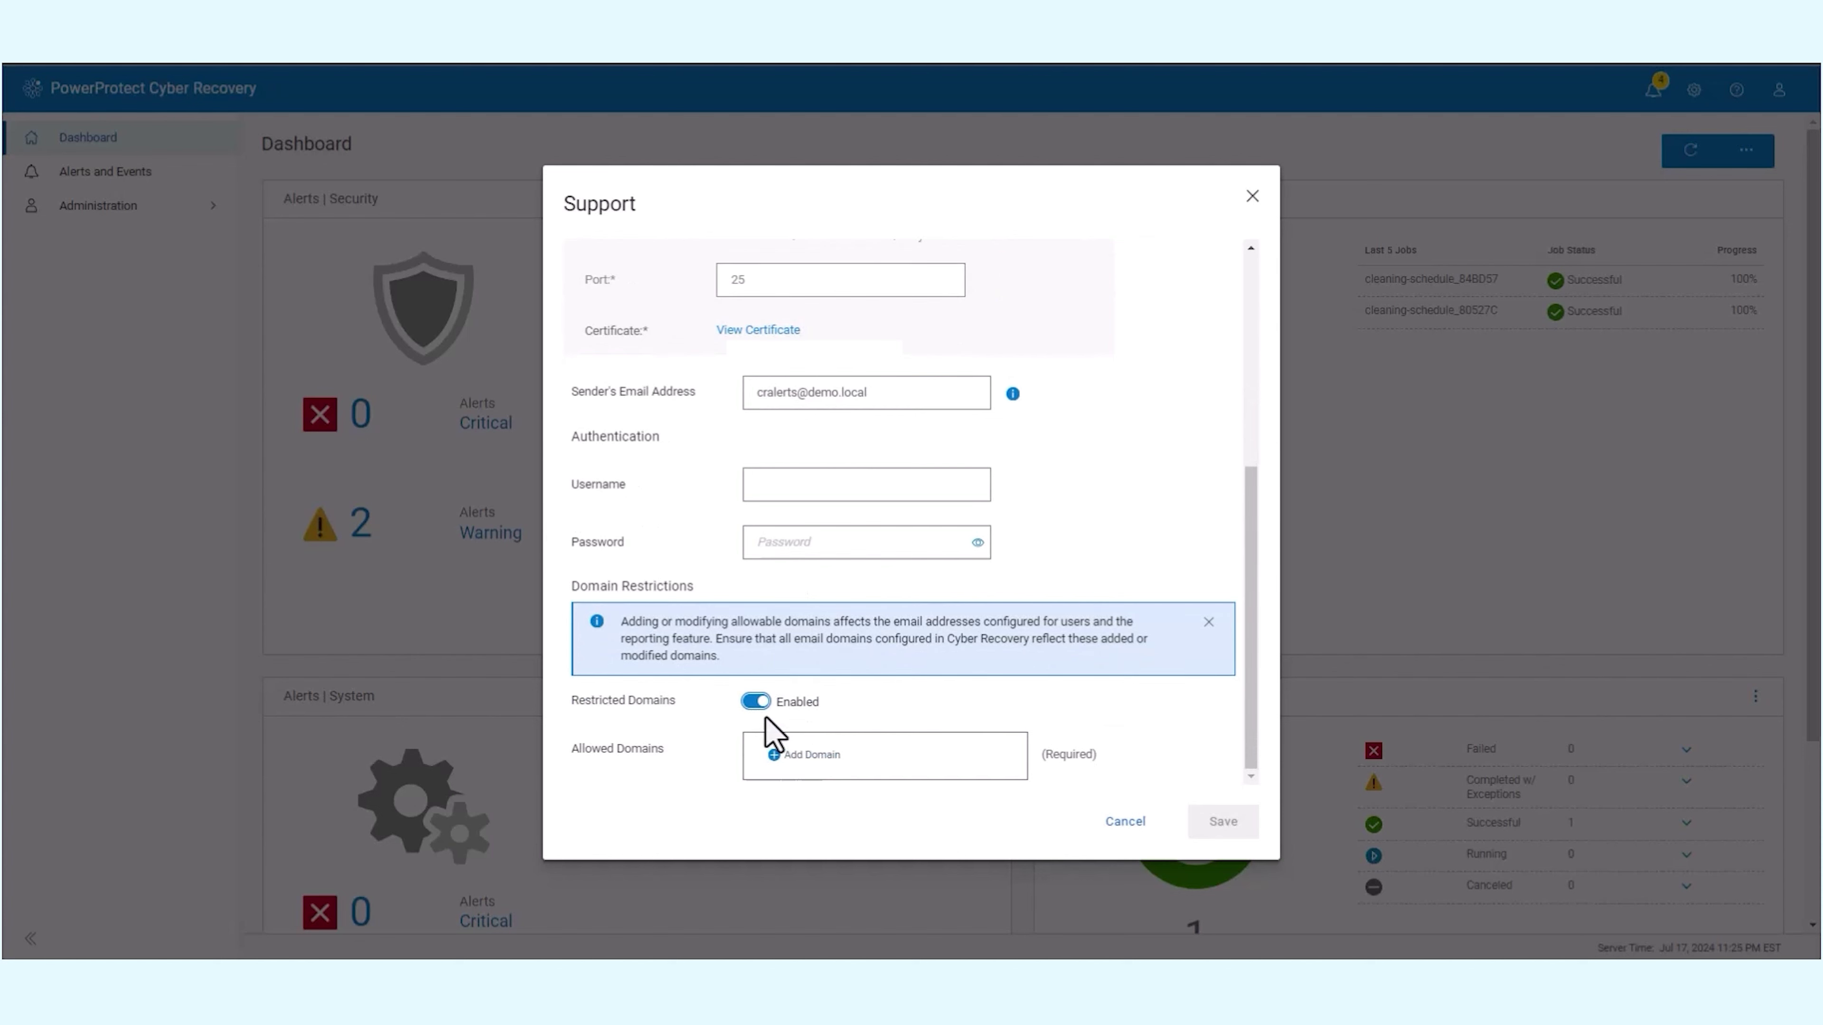
click(754, 701)
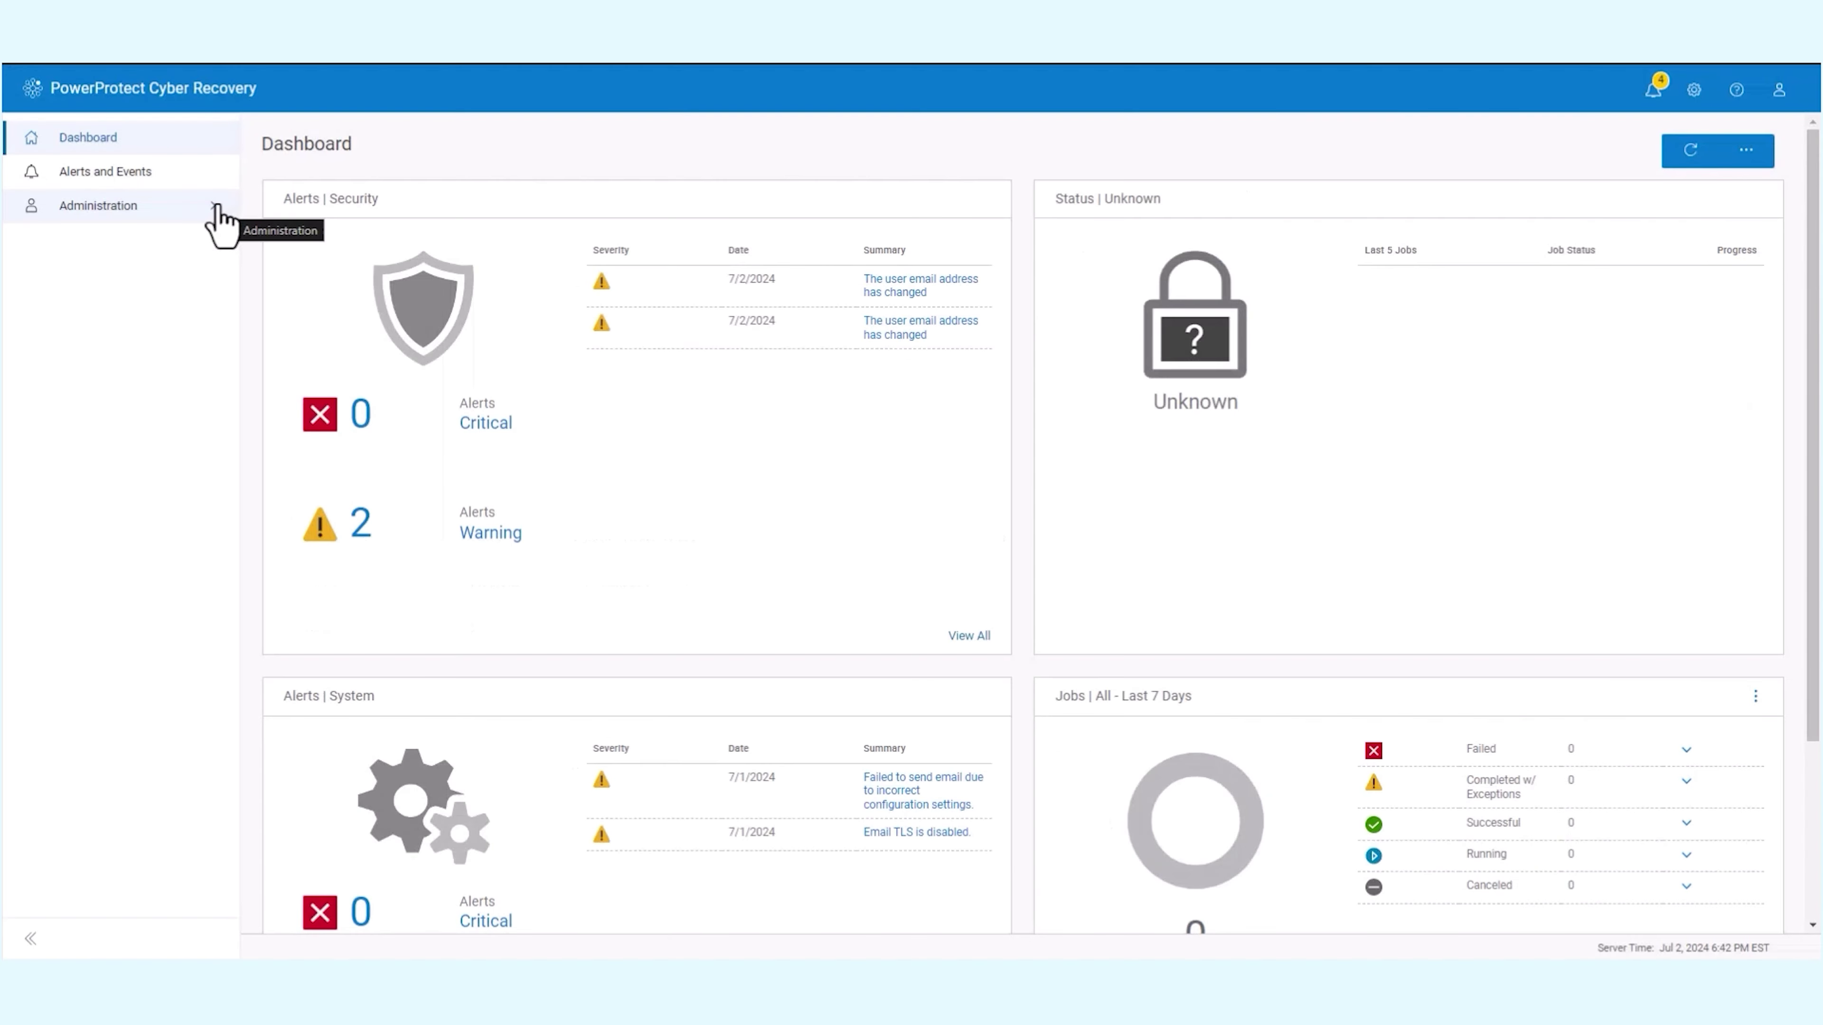
Edit the cr admin user's email address under Administration > Users and save the account
click(215, 217)
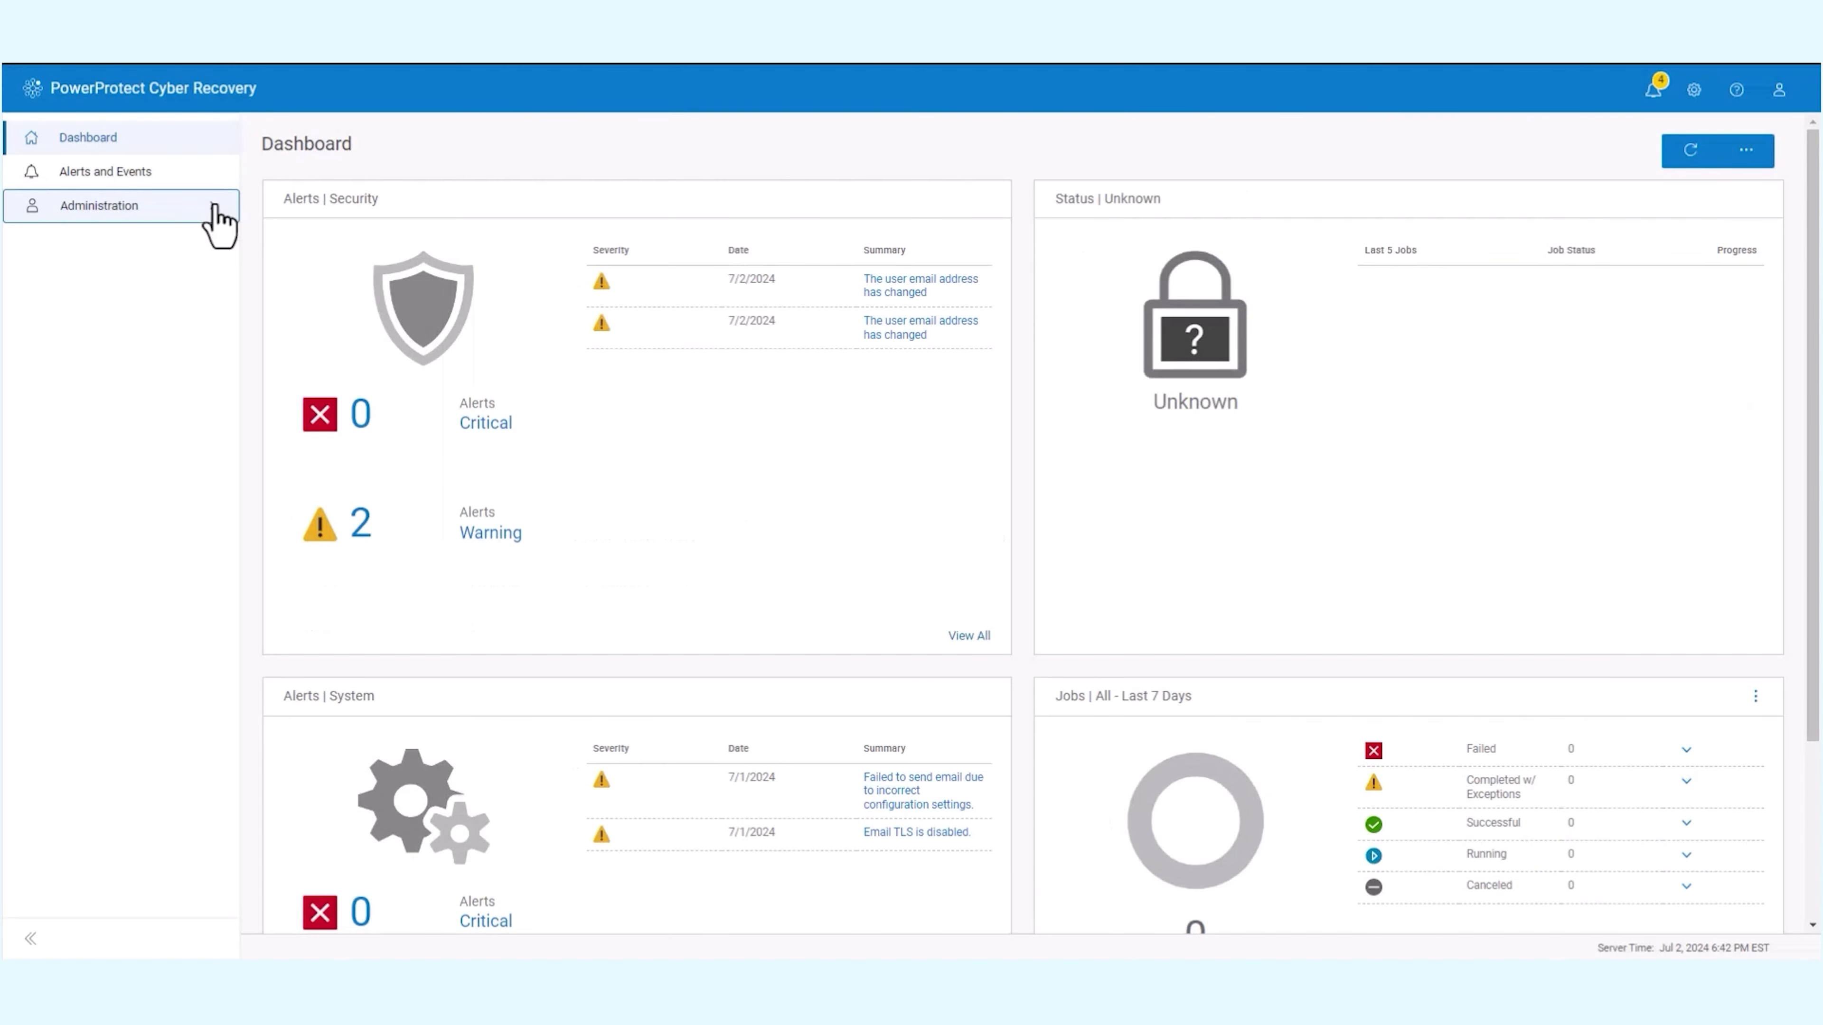
click(180, 239)
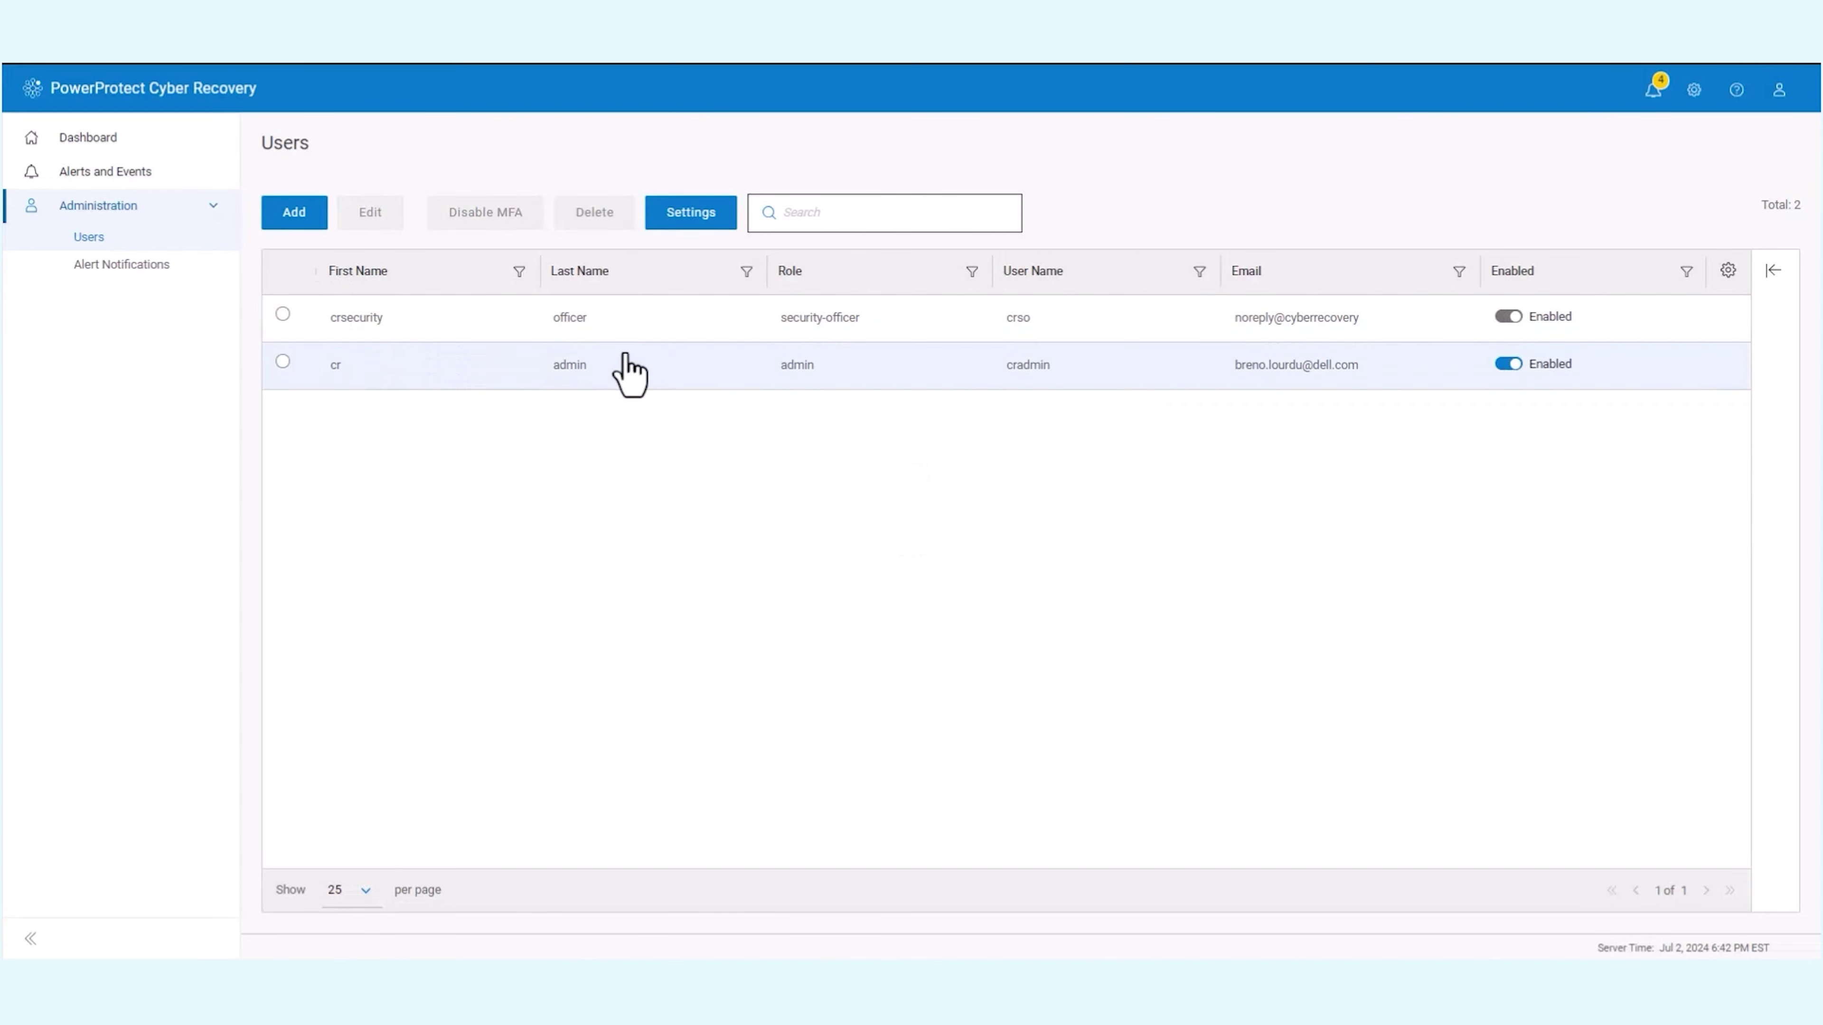
click(282, 361)
click(380, 216)
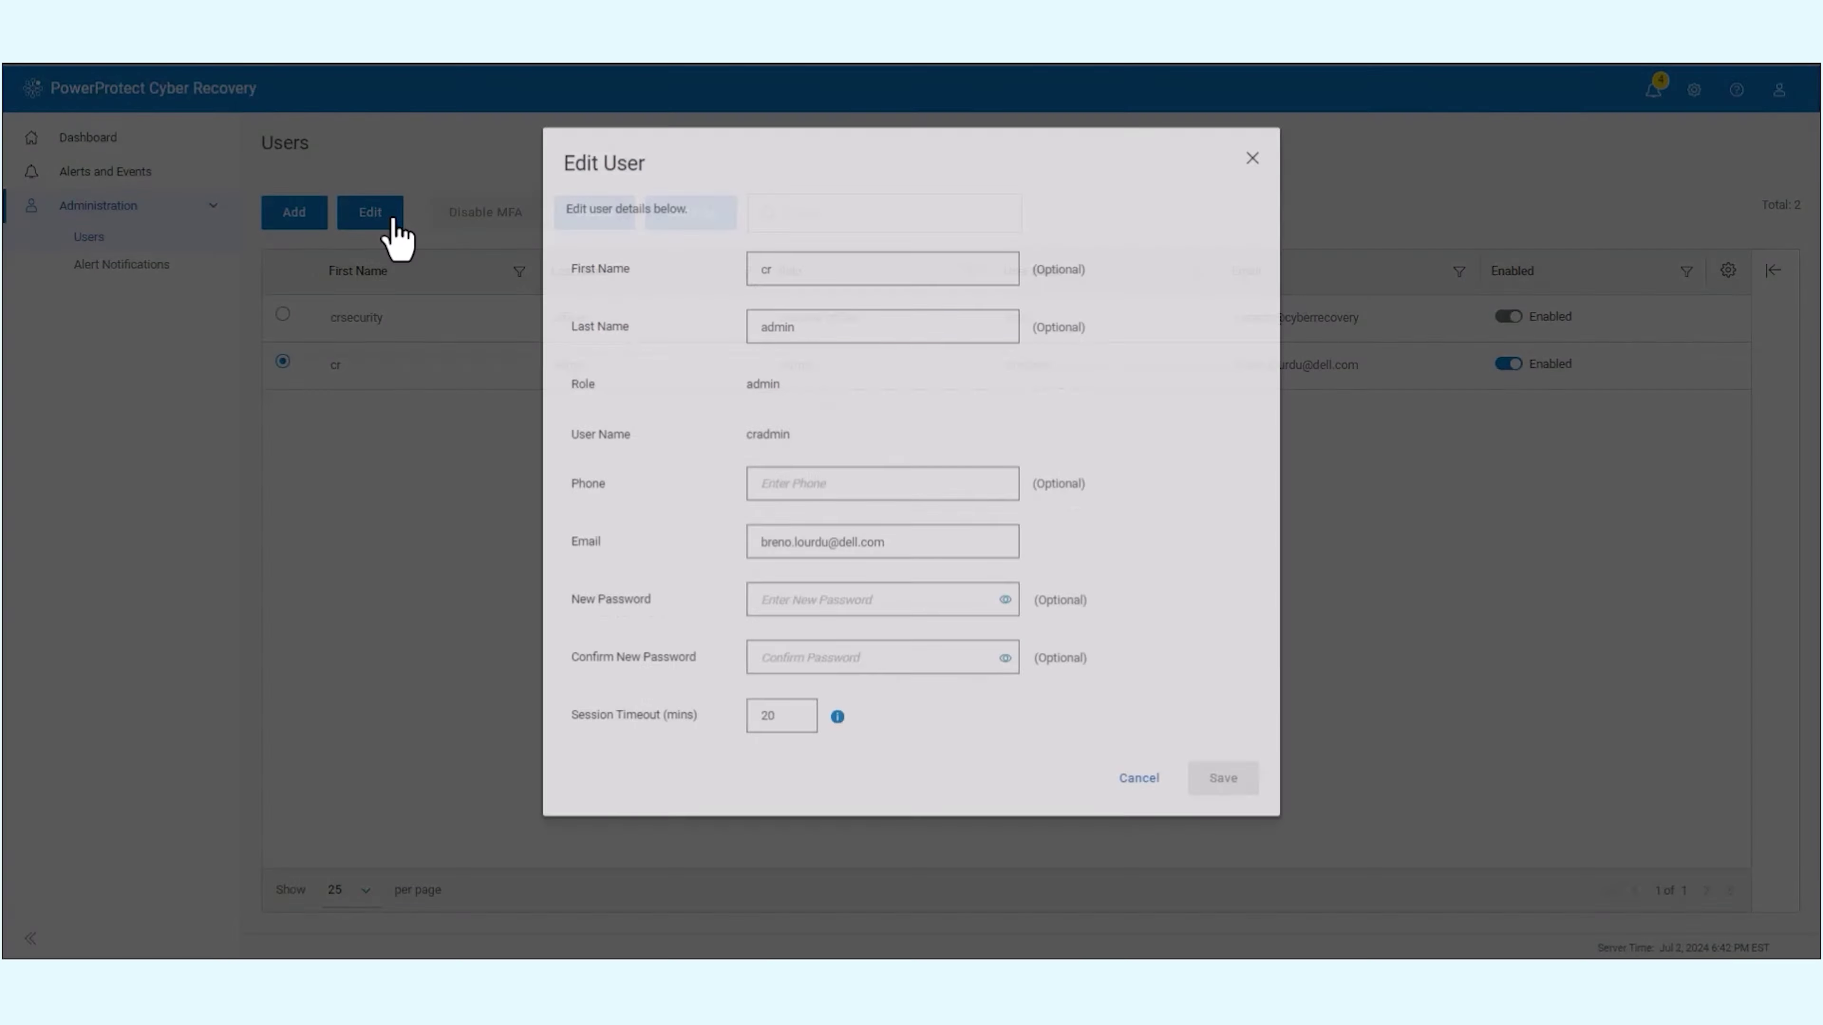
click(899, 580)
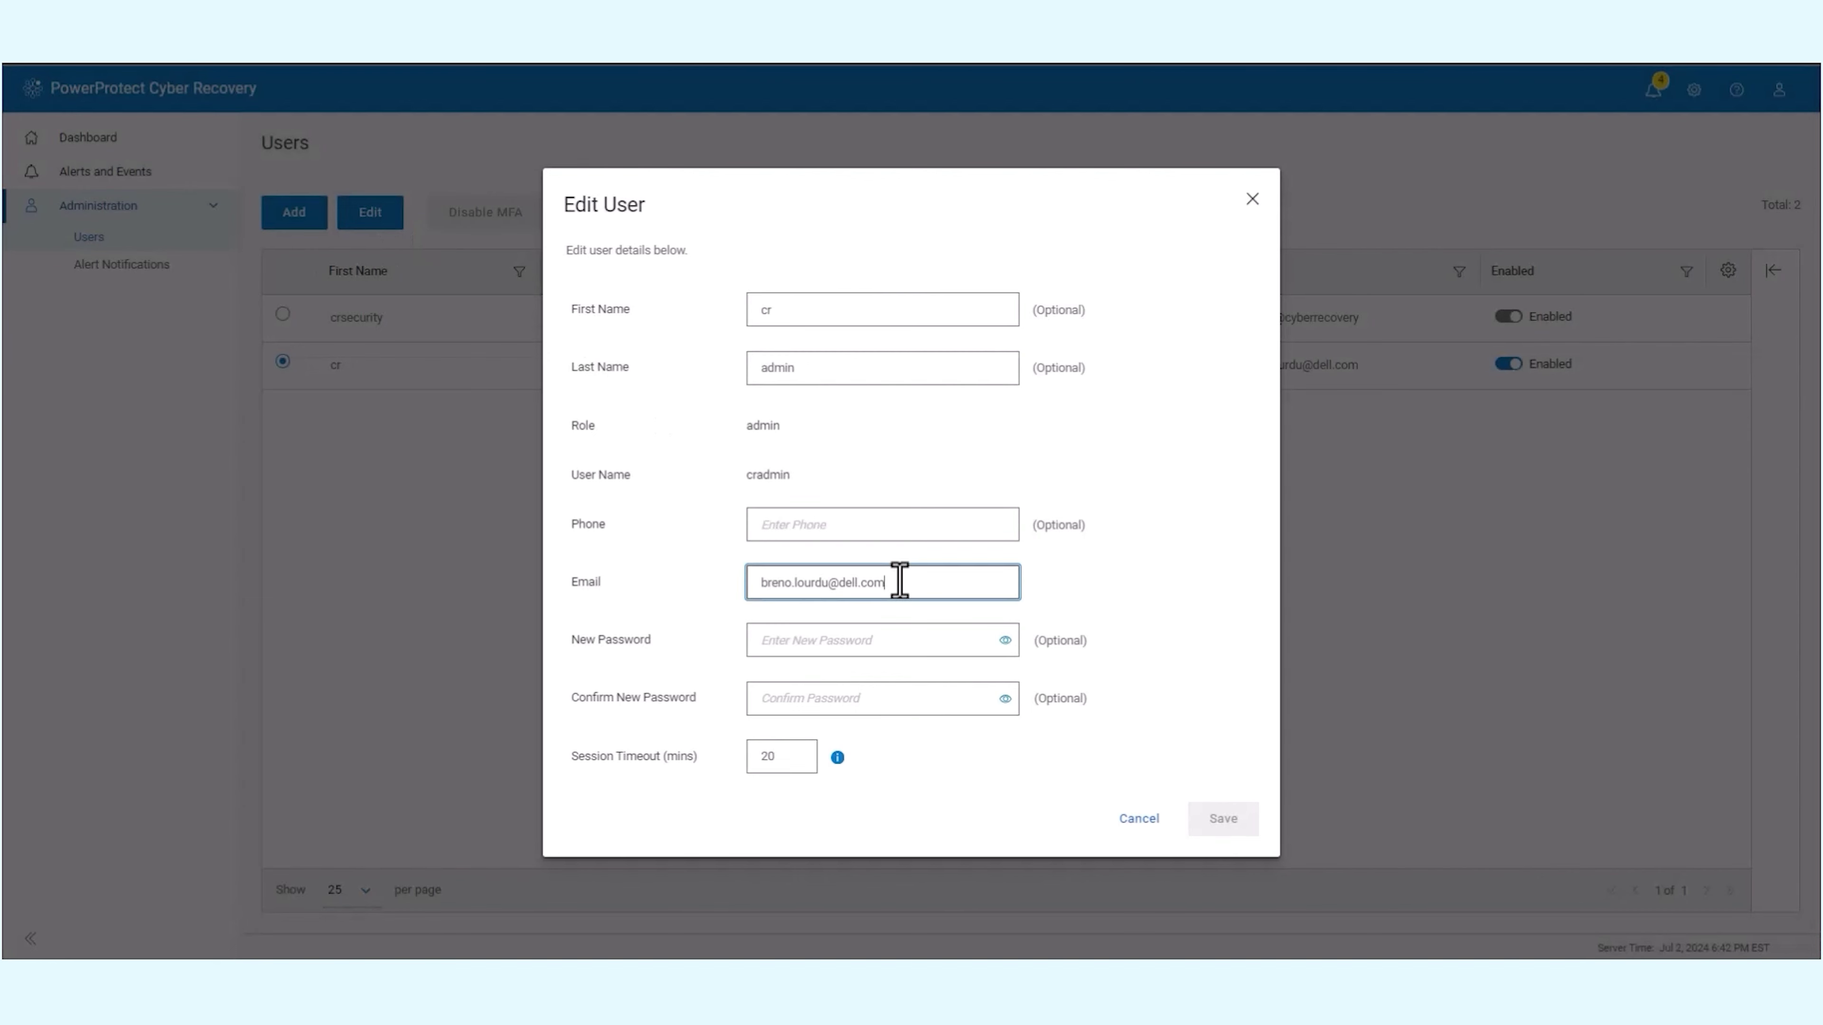
key(BackSpace)
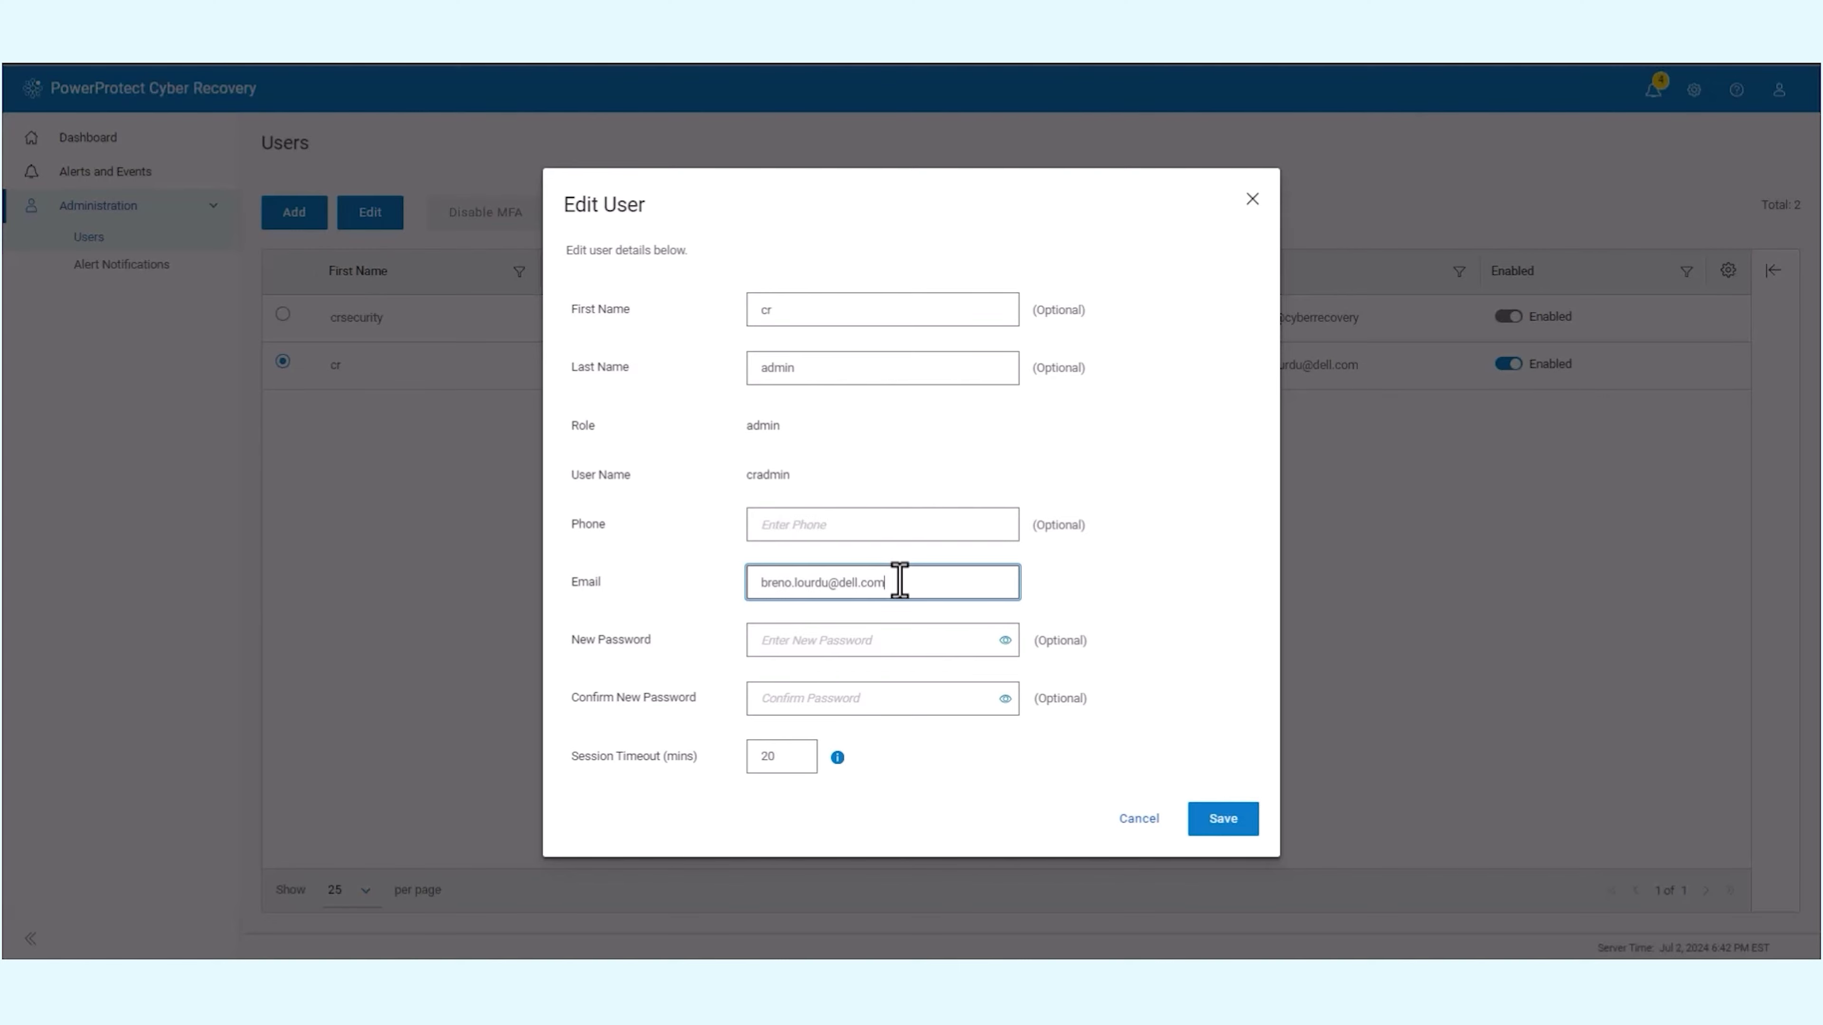
click(1223, 818)
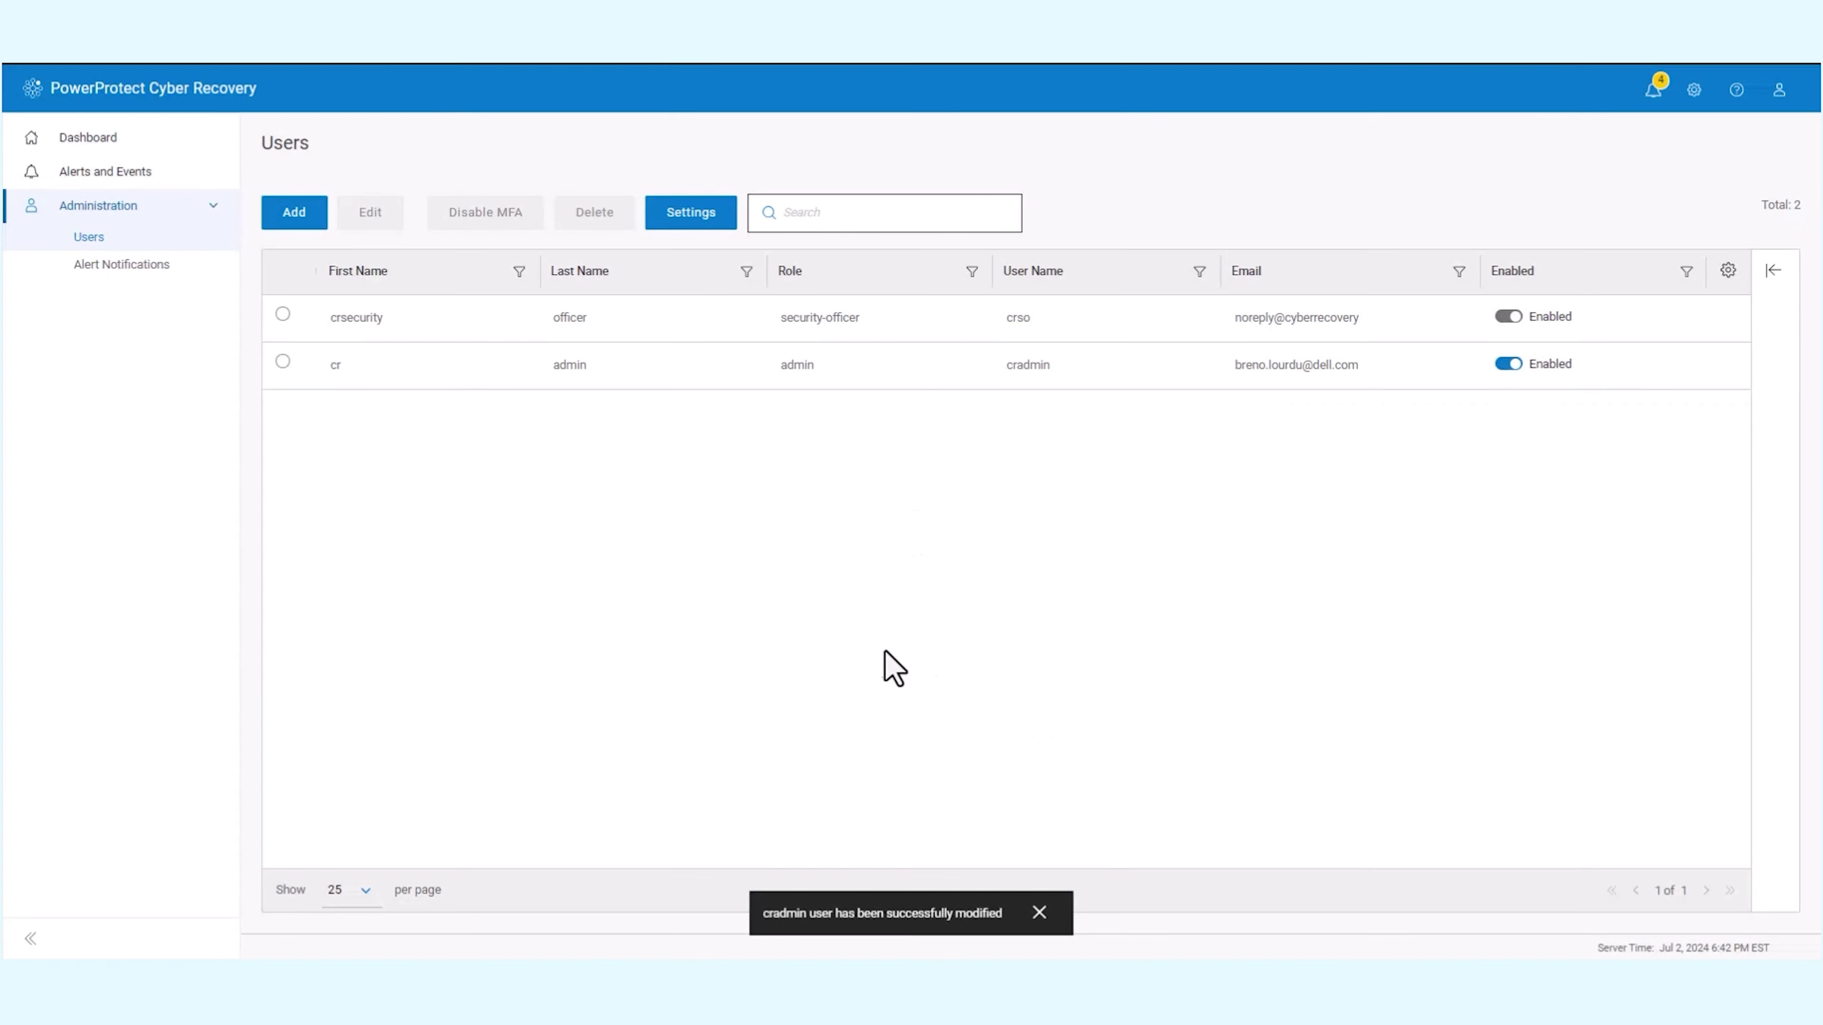
click(104, 275)
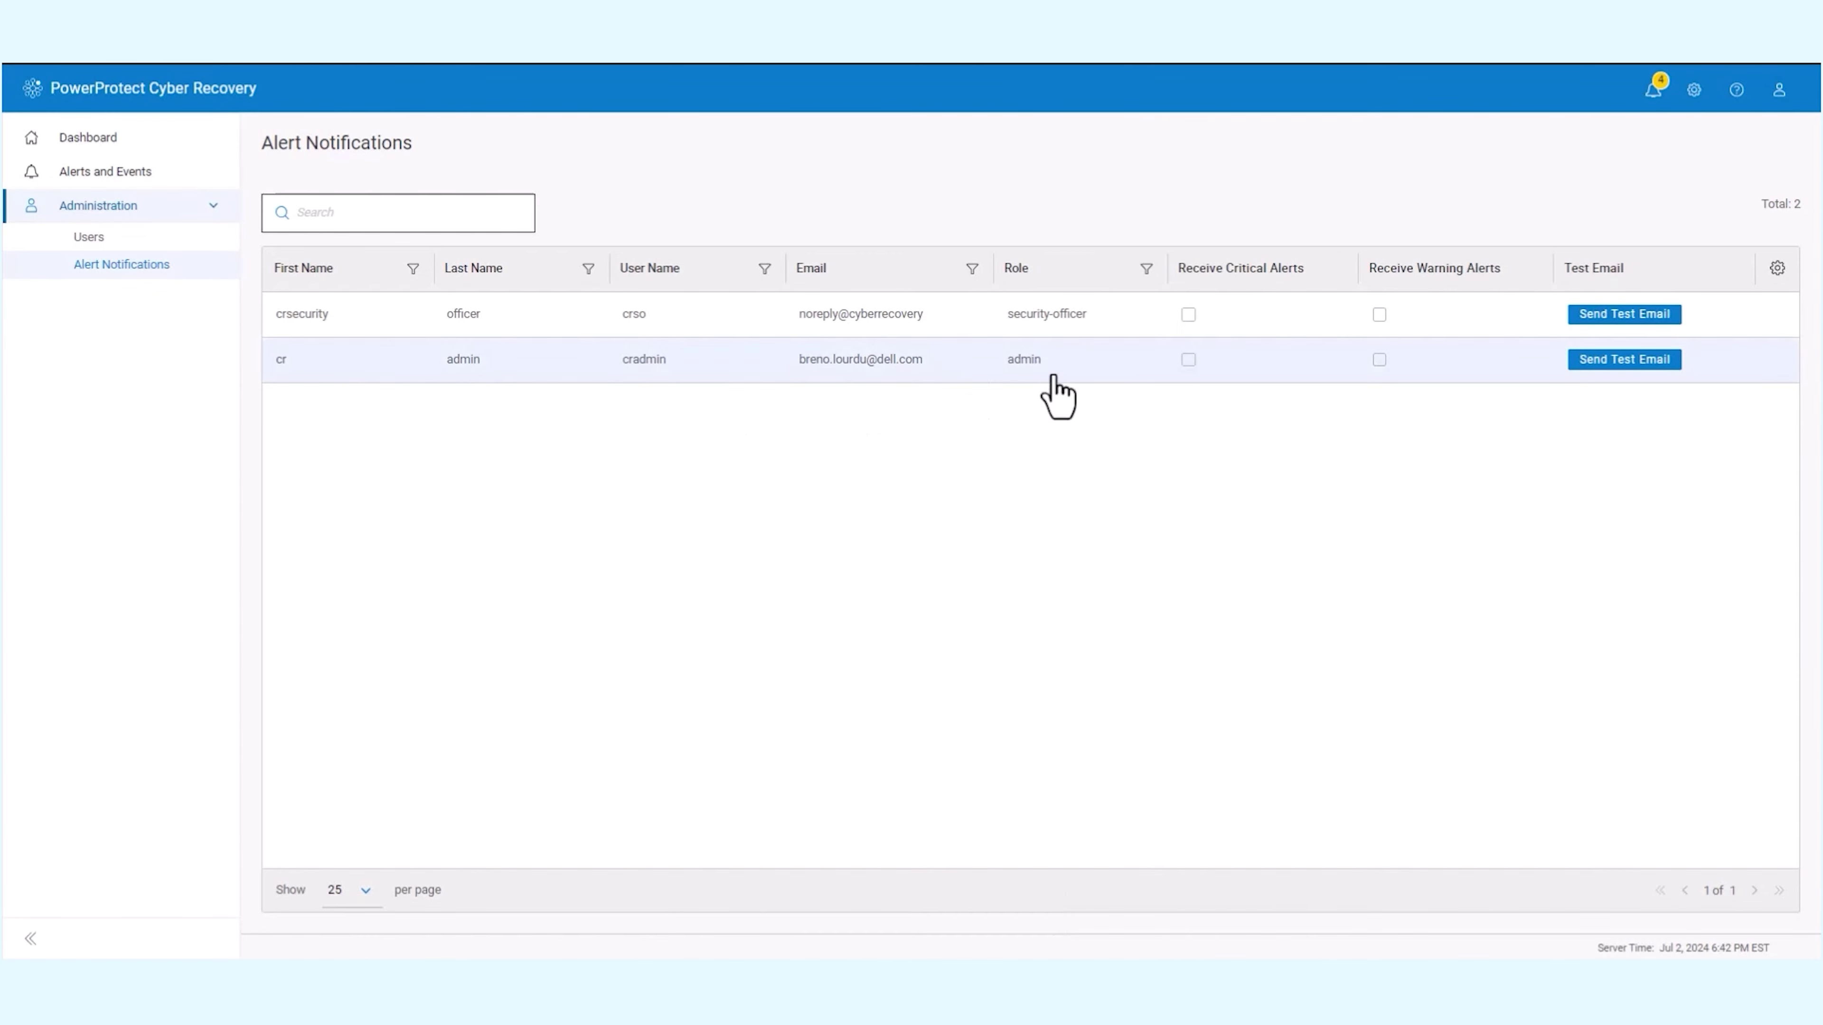
Subscribe cradmin to critical and warning alerts and send a test email
click(1187, 361)
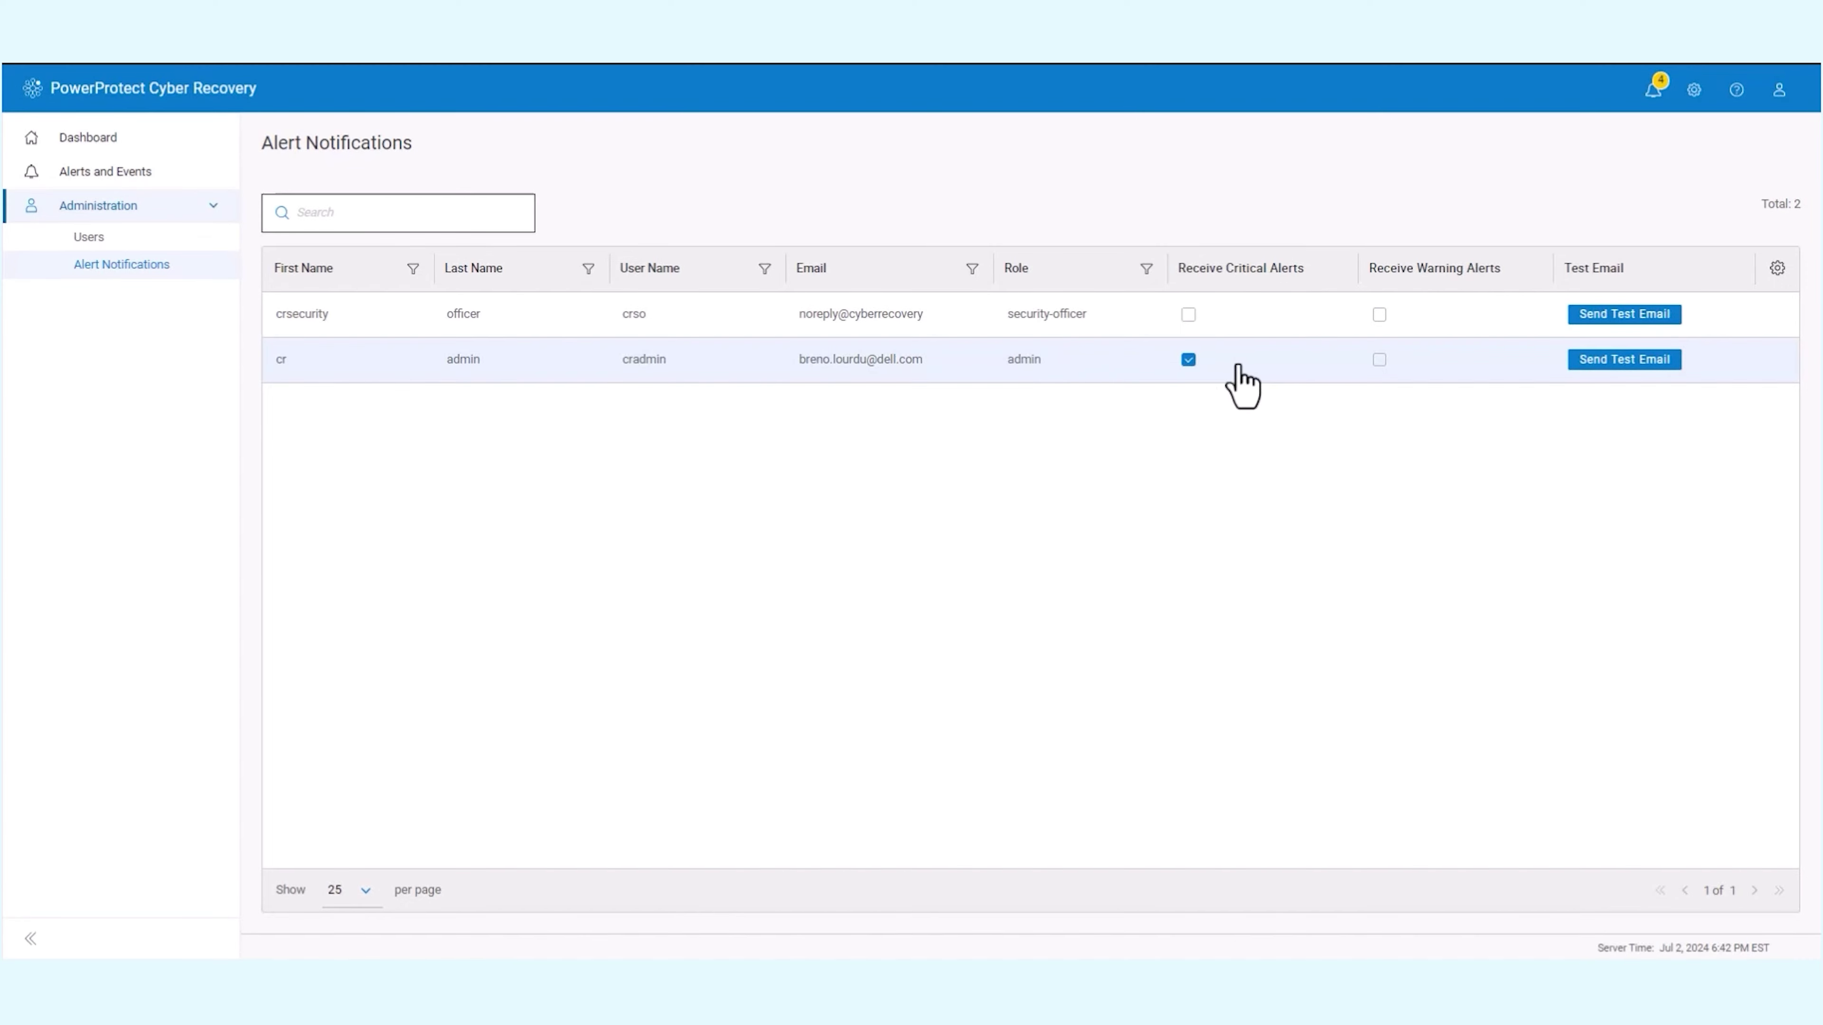
click(1379, 360)
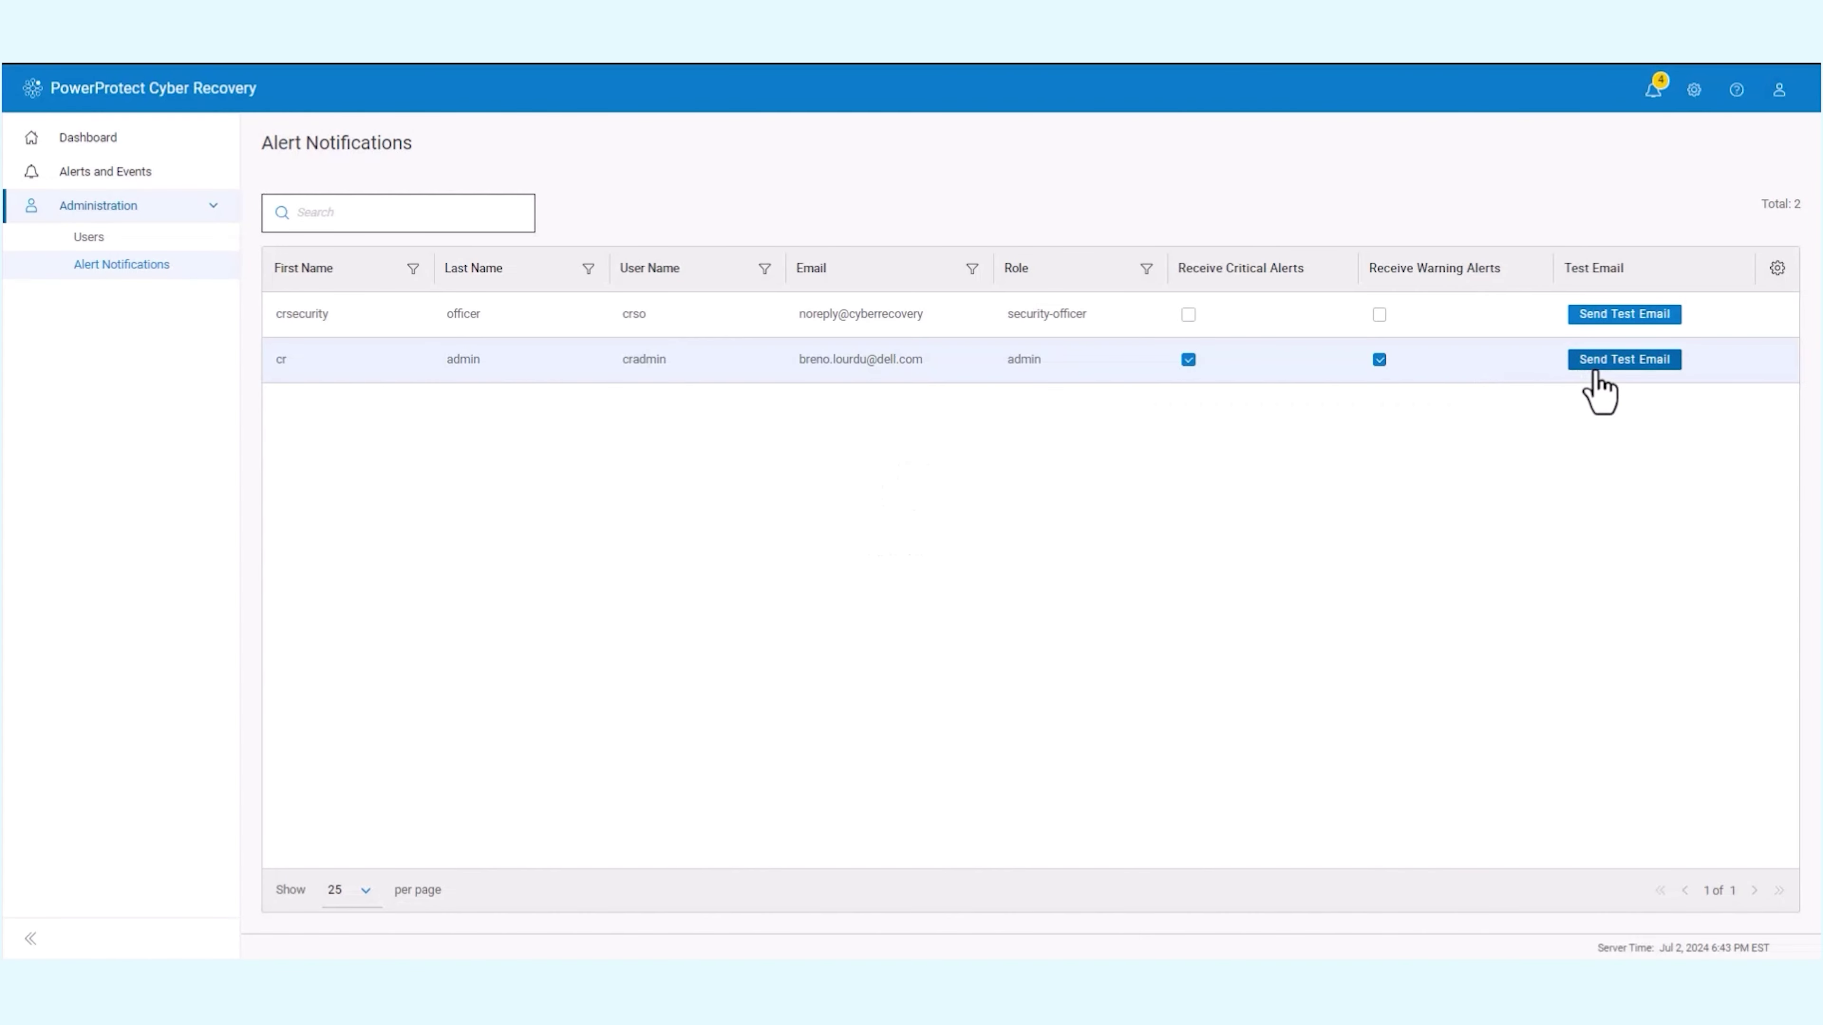
click(1598, 368)
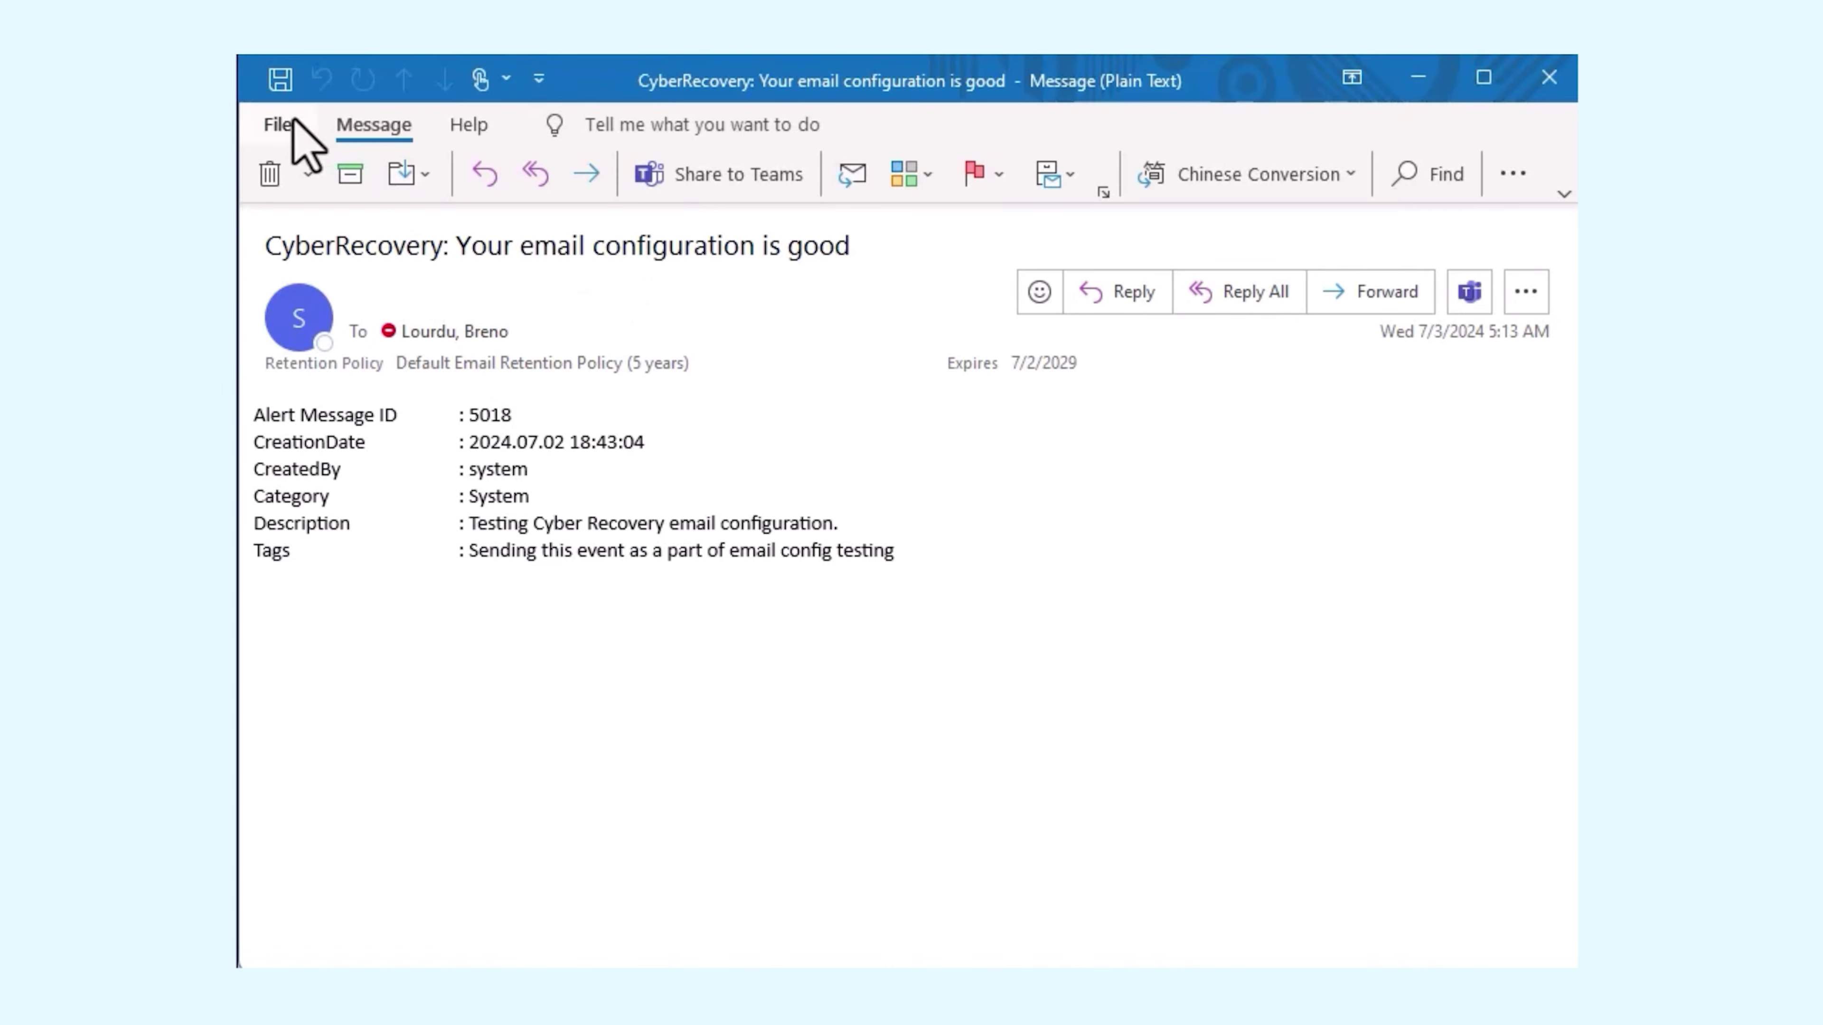
Show the test message's Properties and scroll its internet headers to the TLS1_2 line
click(280, 125)
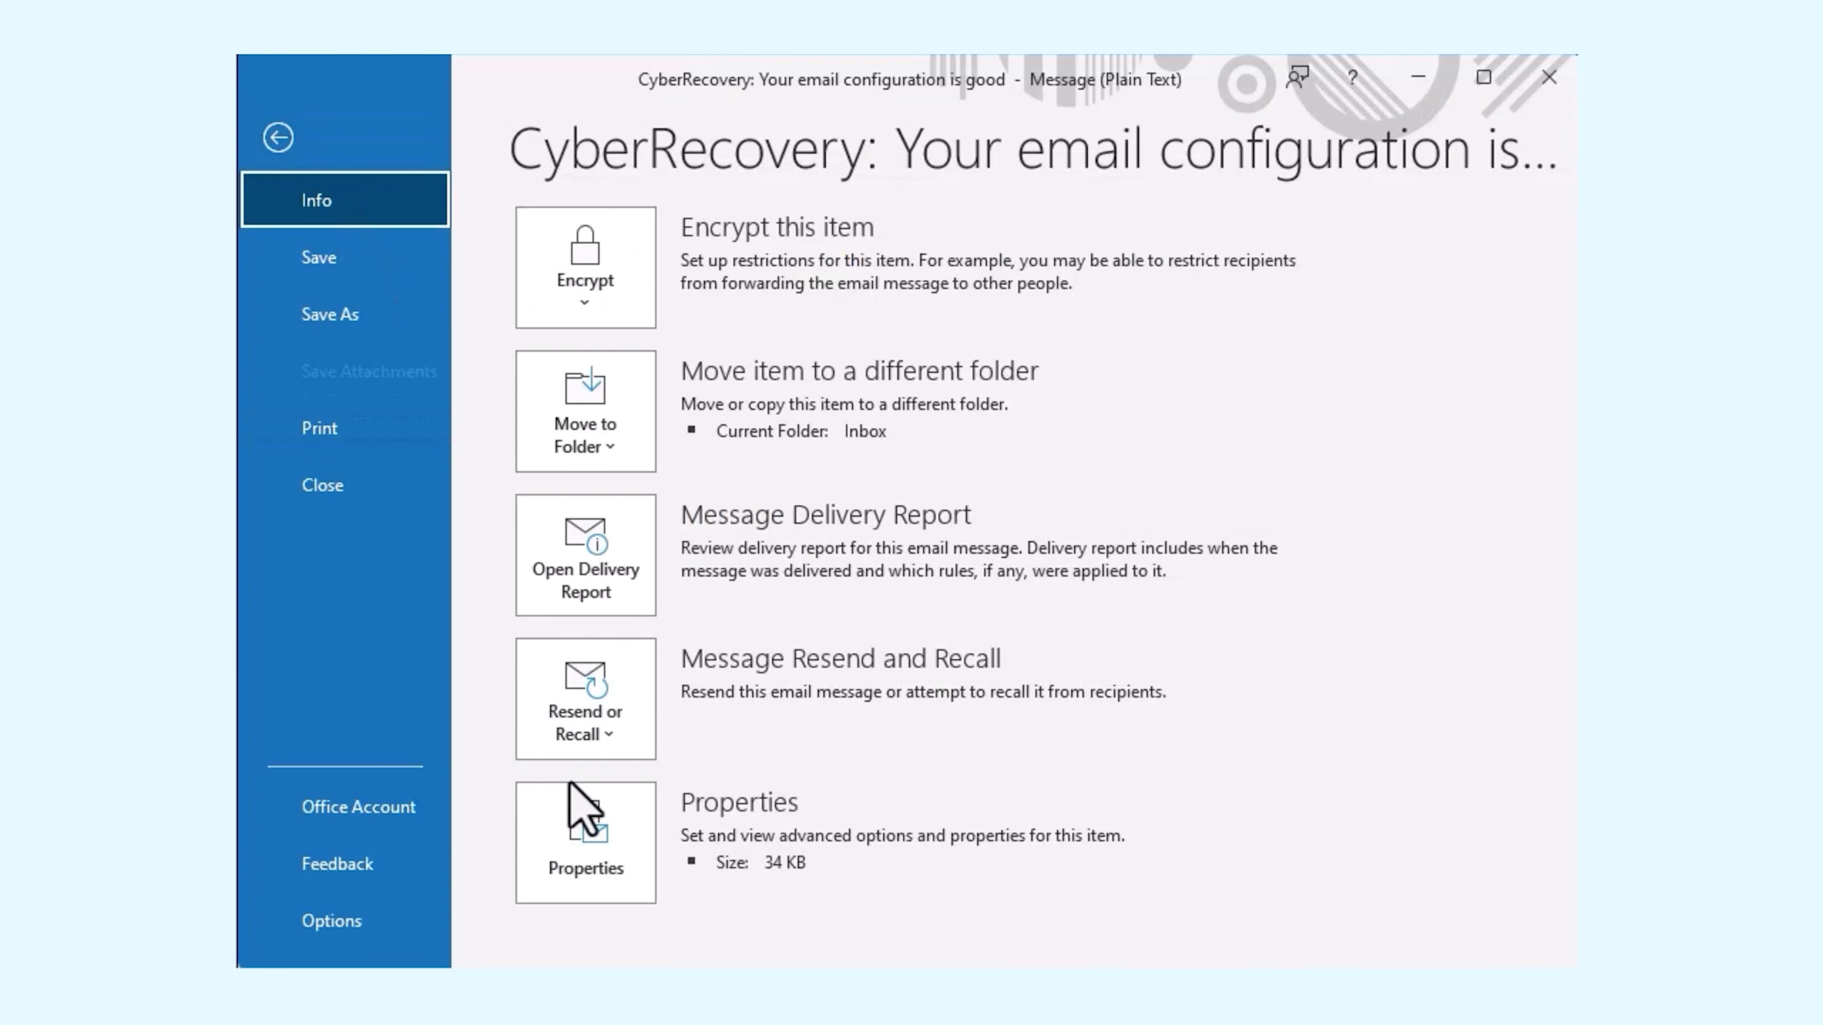
click(585, 833)
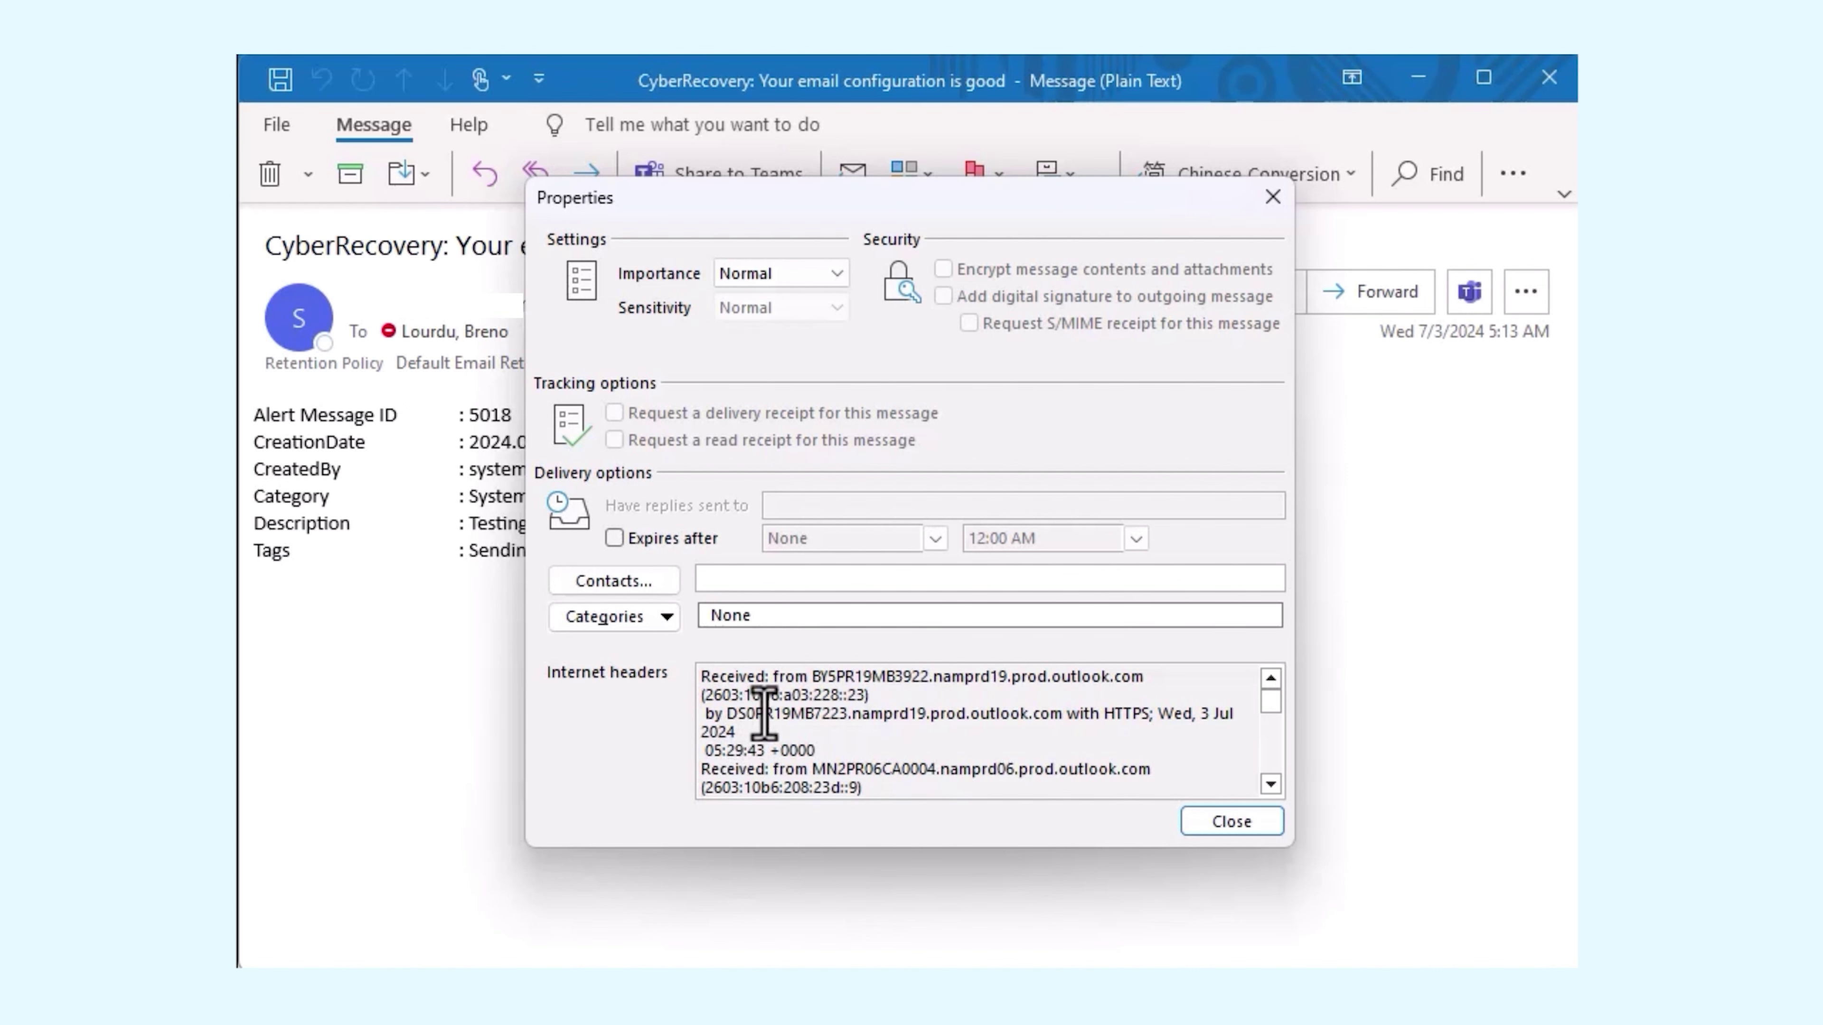
scroll(764, 714, down, 1)
scroll(764, 714, down, 3)
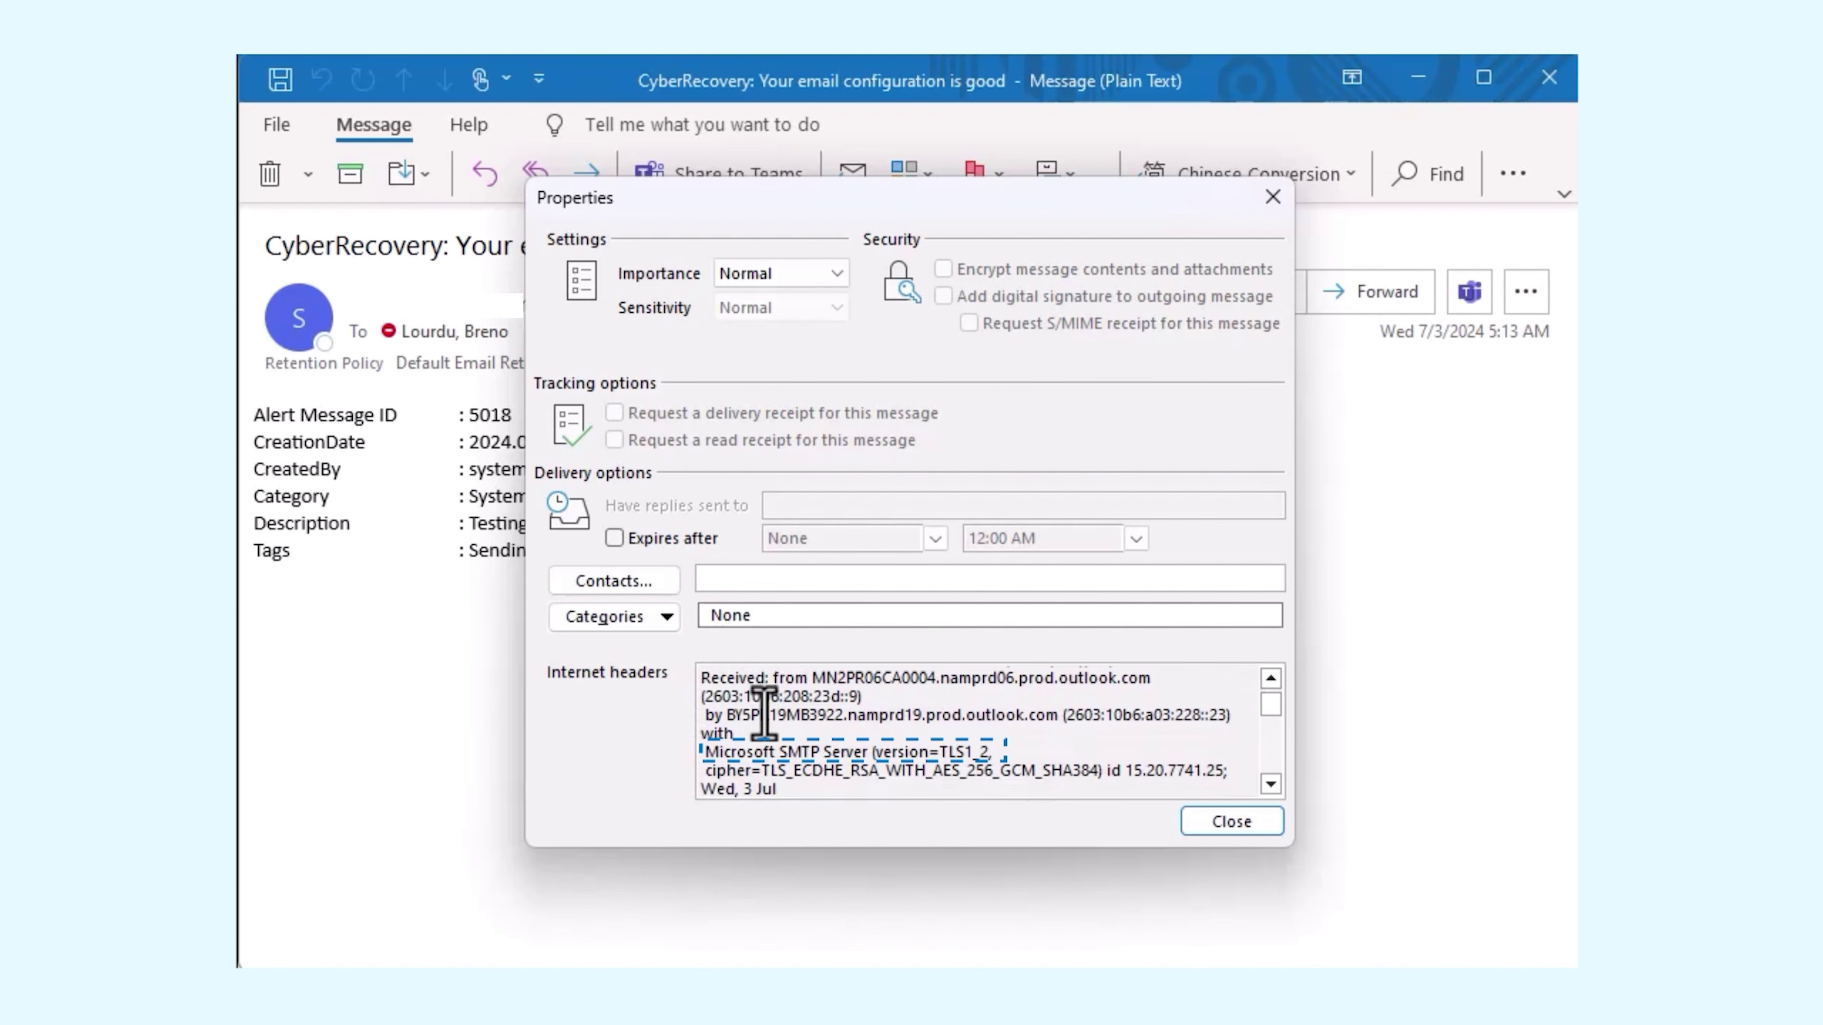